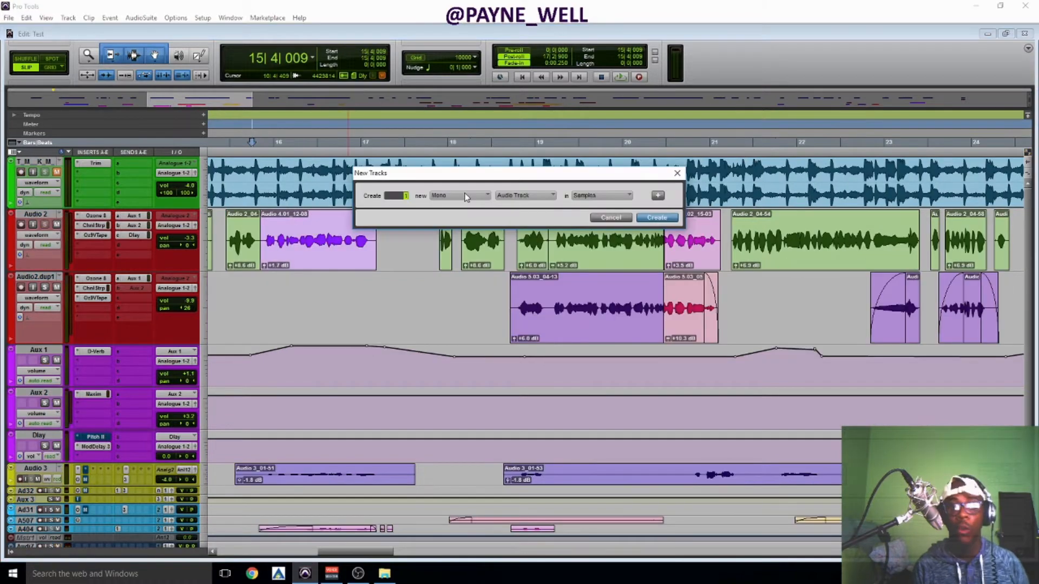
click(519, 196)
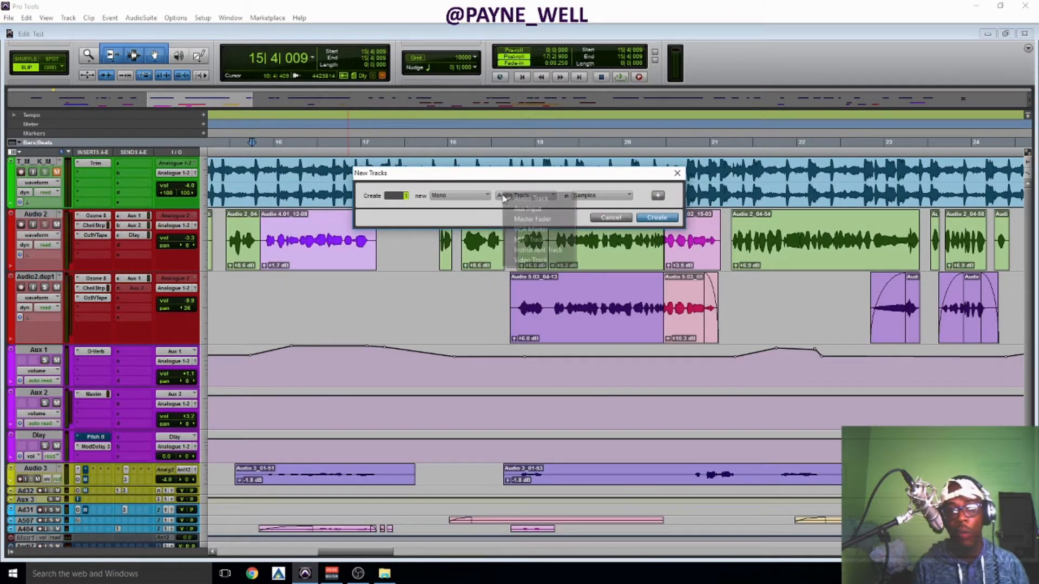
click(623, 226)
click(617, 218)
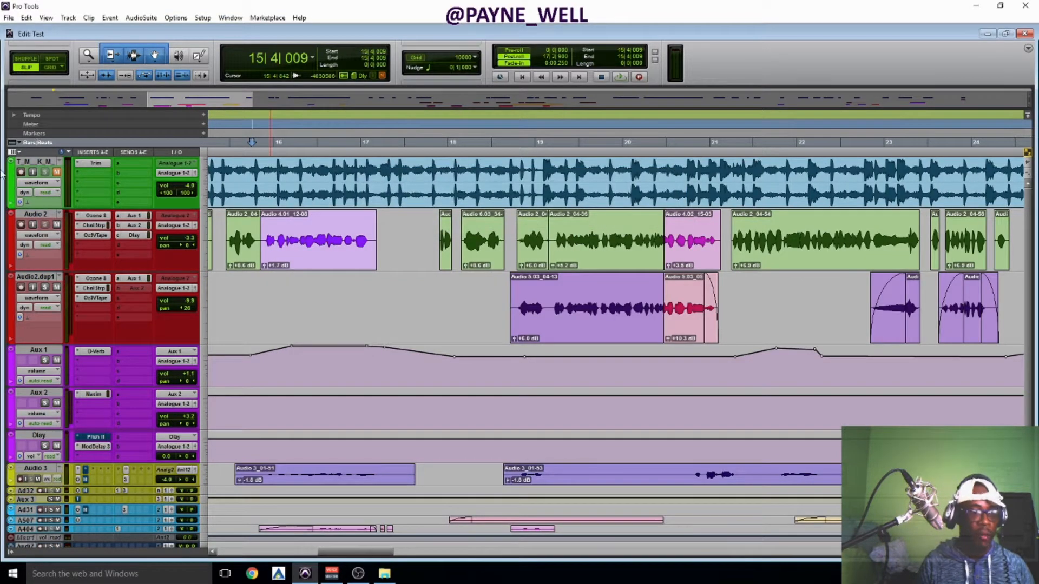
Try an olive-yellow colour on the Aux 2 track, and return the track to purple.
double_click(9, 395)
click(274, 345)
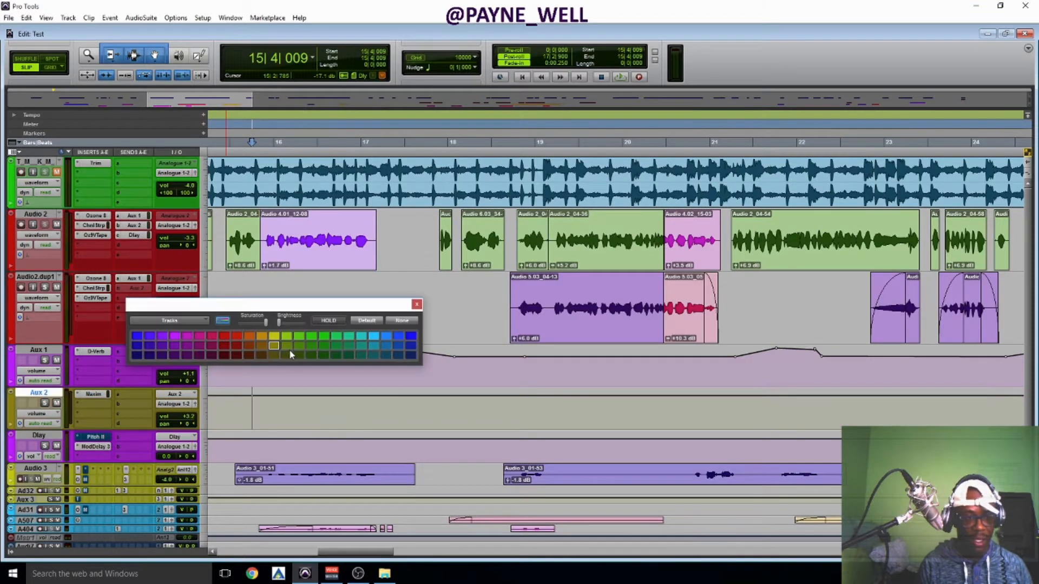
click(187, 336)
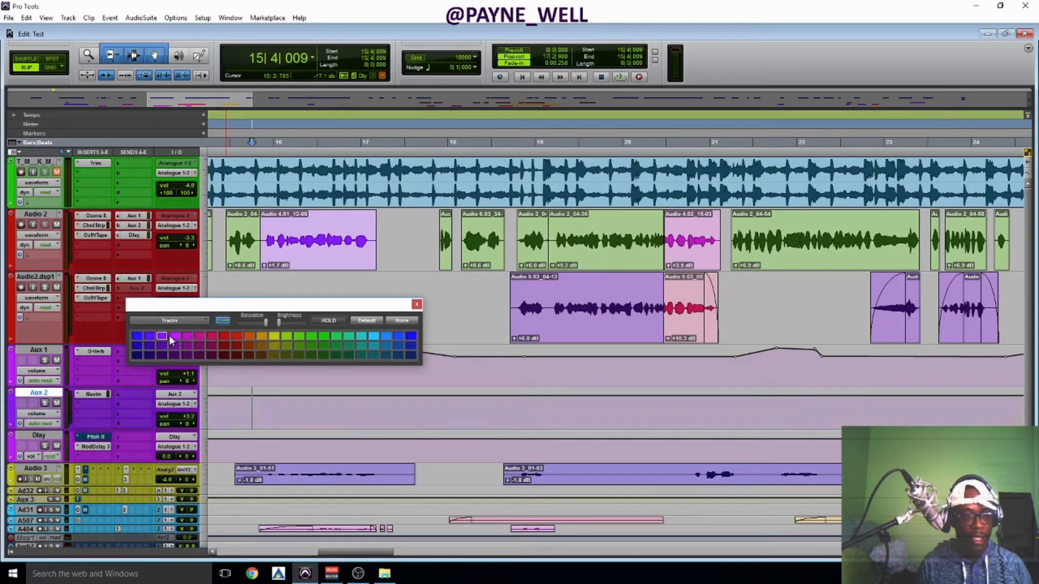
click(174, 336)
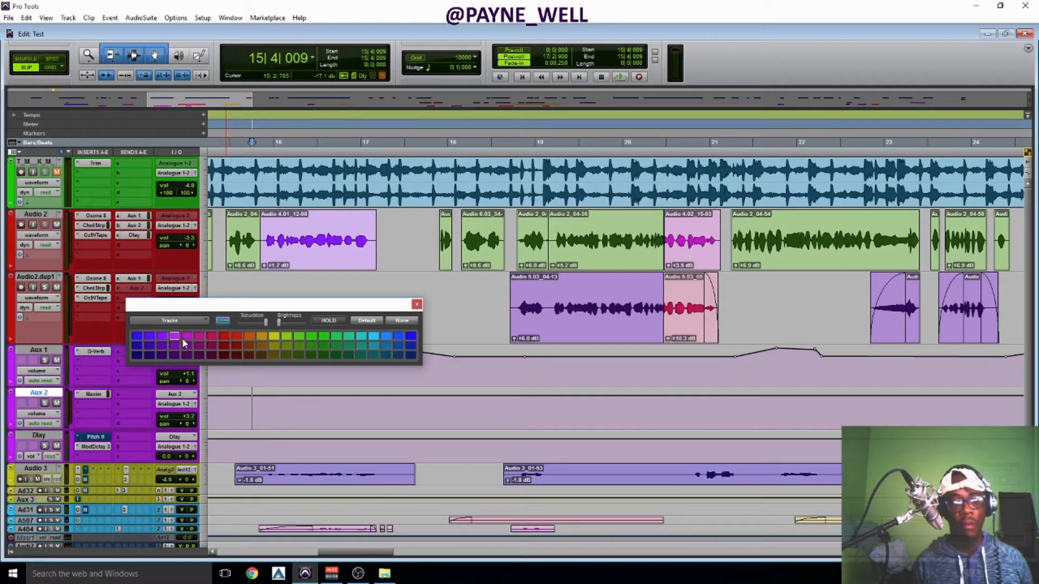
click(10, 445)
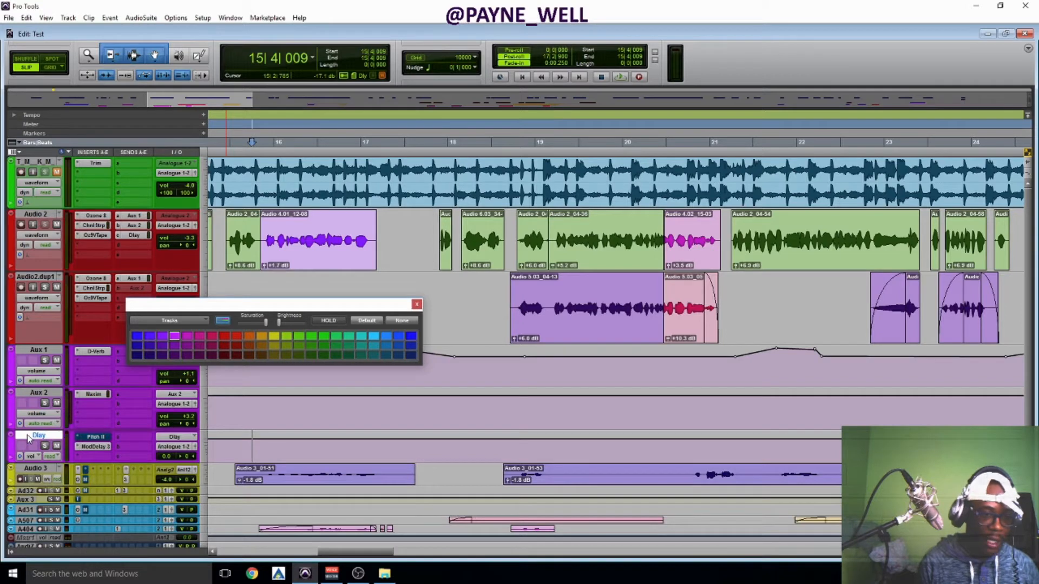
click(416, 304)
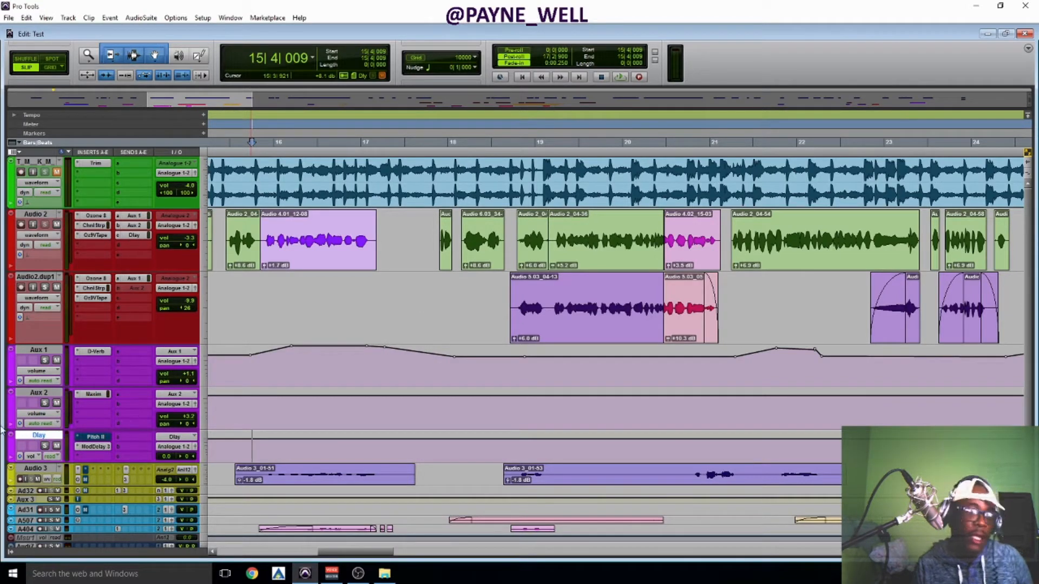
Show the Inserts F-J column in the Edit window.
right_click(104, 158)
click(122, 200)
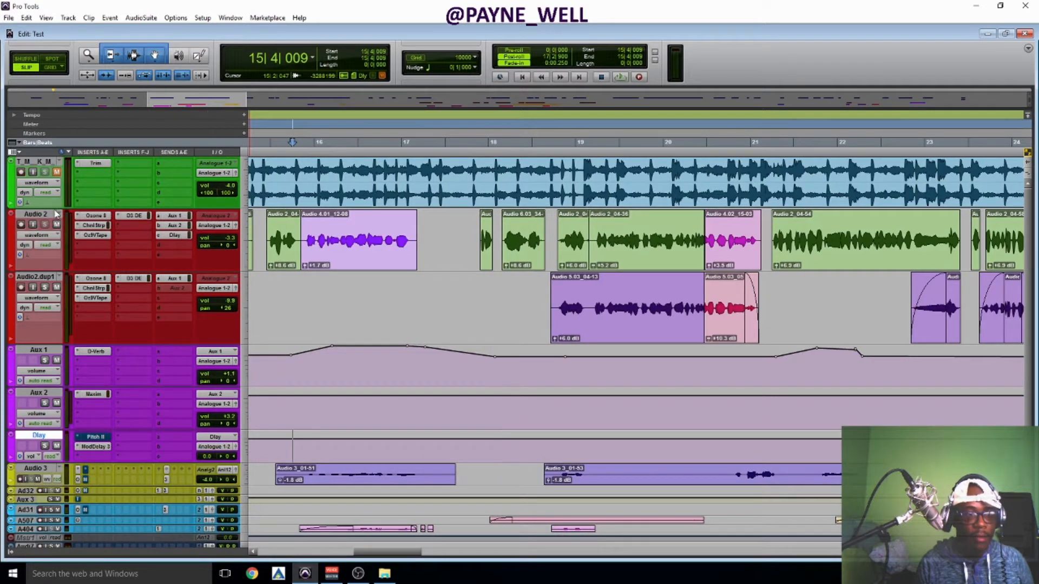
Route send C of the Audio 2 track directly to the Dlay (Mono) track.
click(173, 236)
click(161, 239)
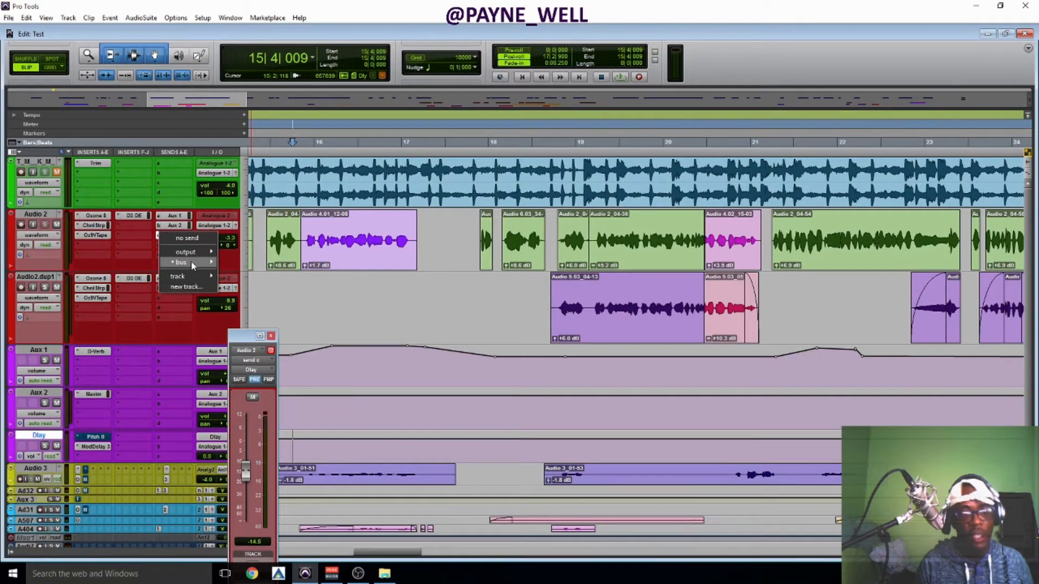
mouse_move(194, 274)
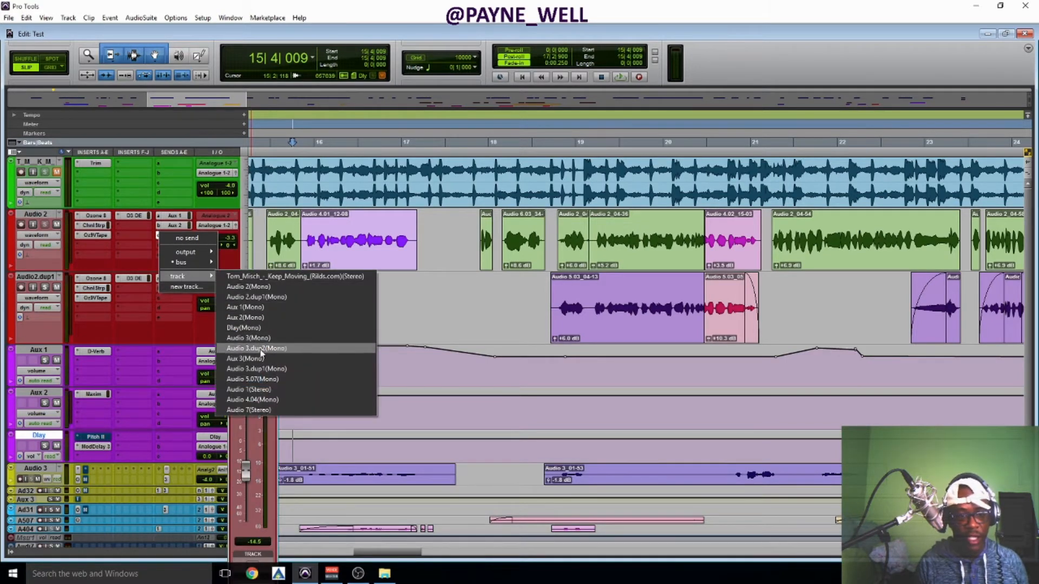
click(247, 330)
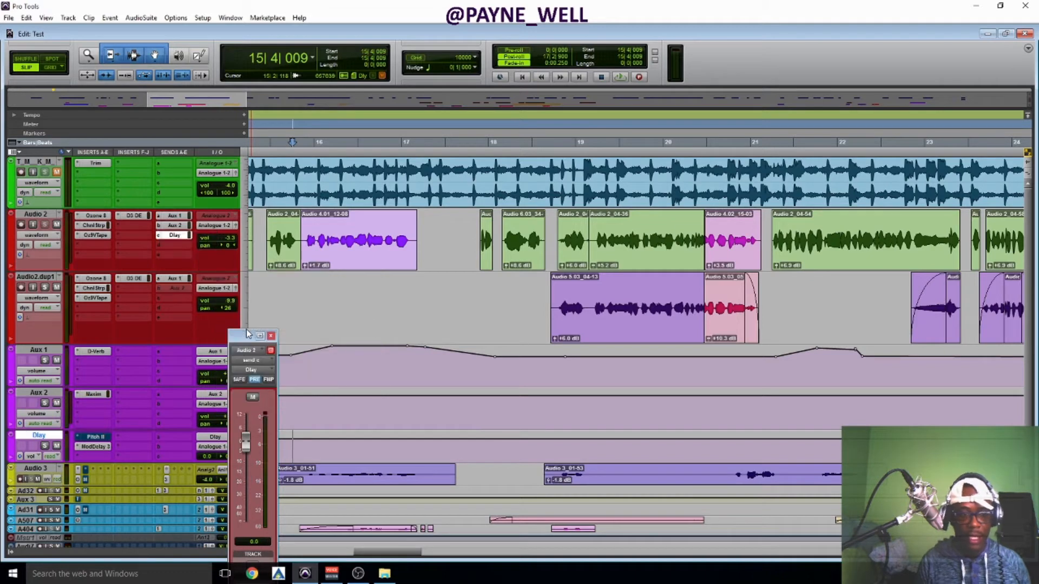
click(162, 237)
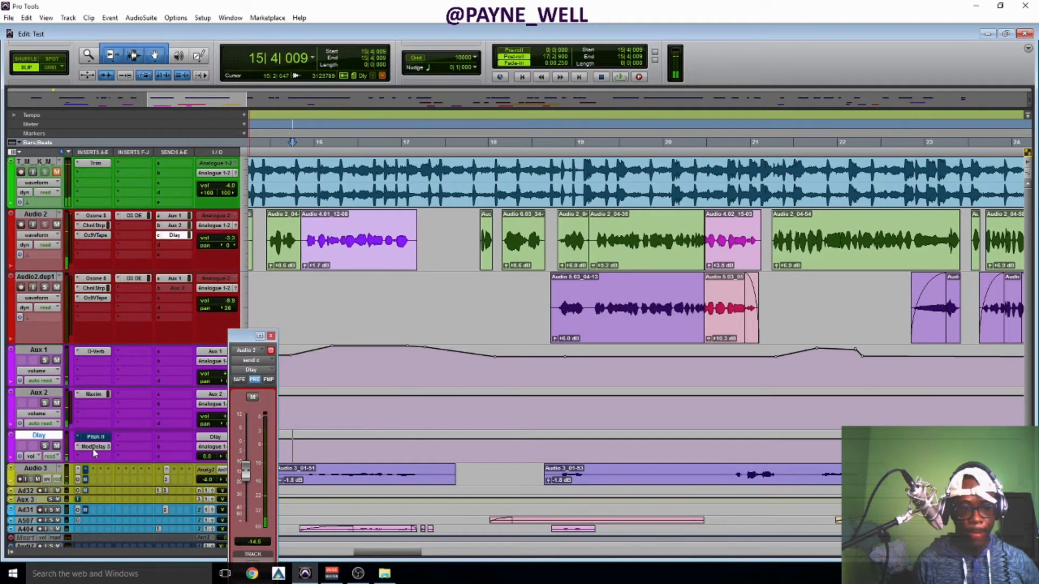
Open the Dlay track's Mod Delay III and Pitch II inserts, and take Pitch II out of bypass.
click(94, 447)
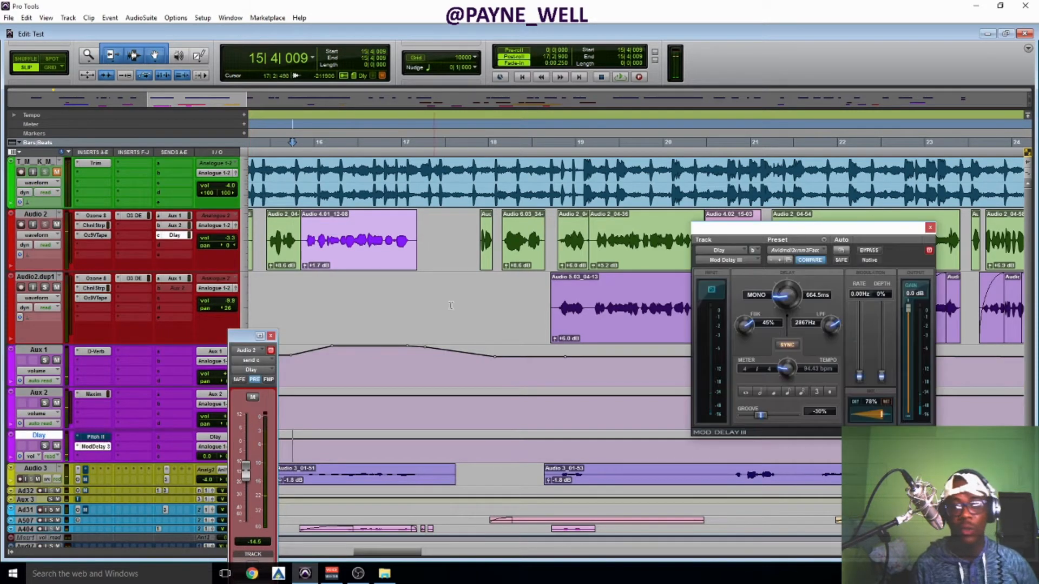
drag(739, 233, 577, 139)
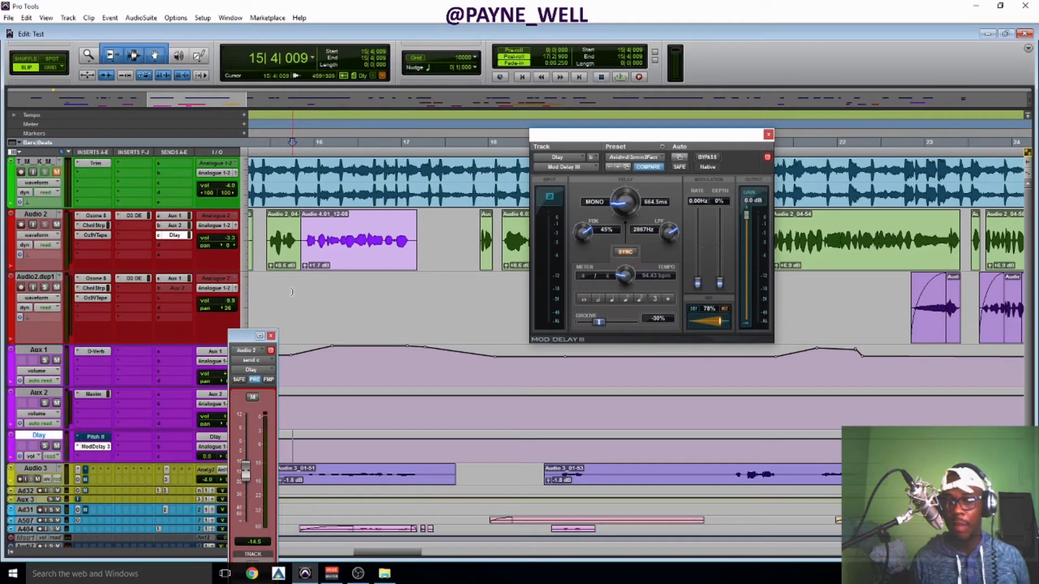
click(91, 437)
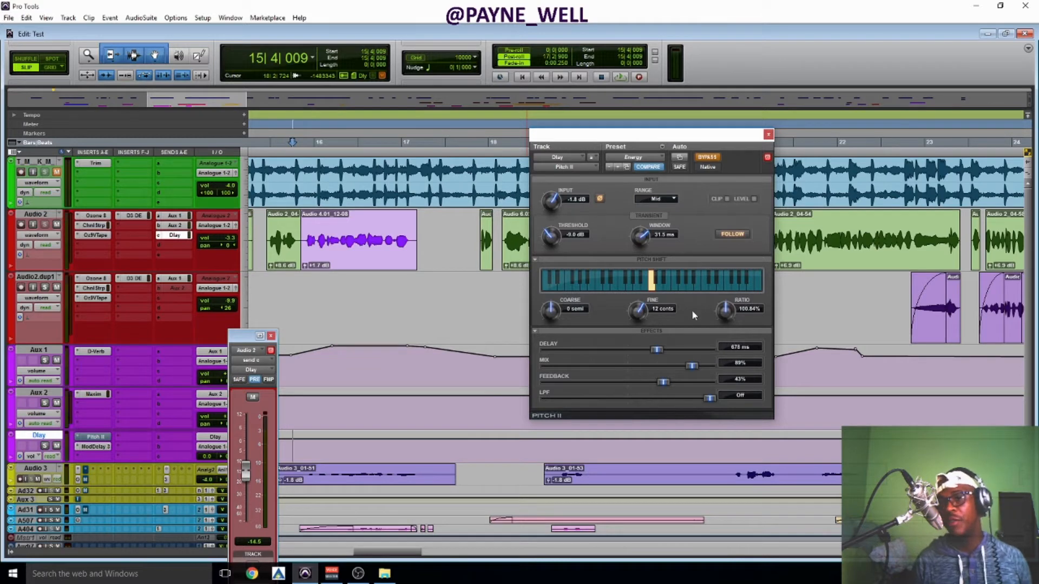
click(702, 160)
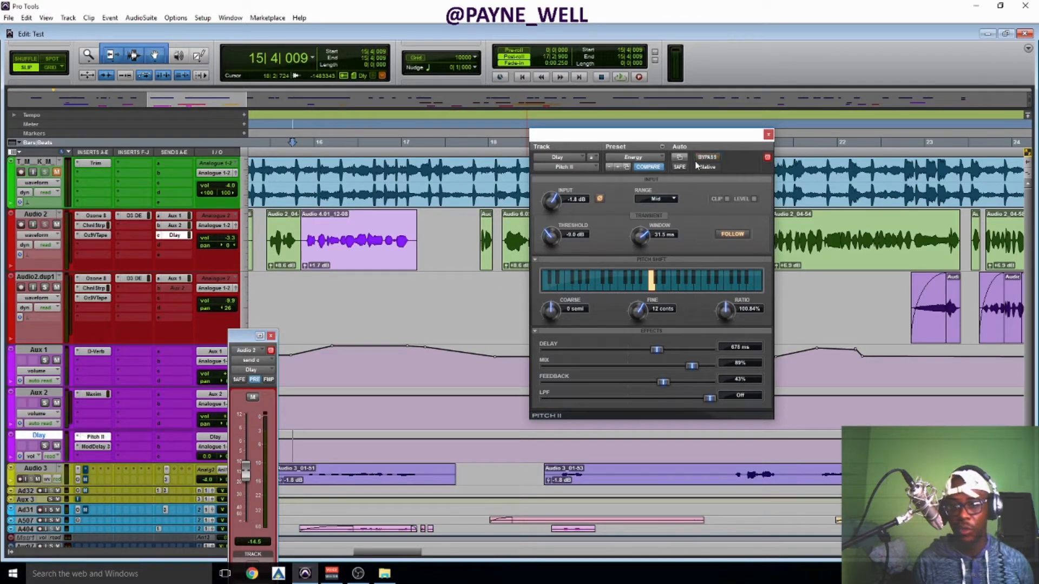
Audition the vocal delay with Pitch II's coarse shift at 12 semitones, and again at 10 semitones.
key(space)
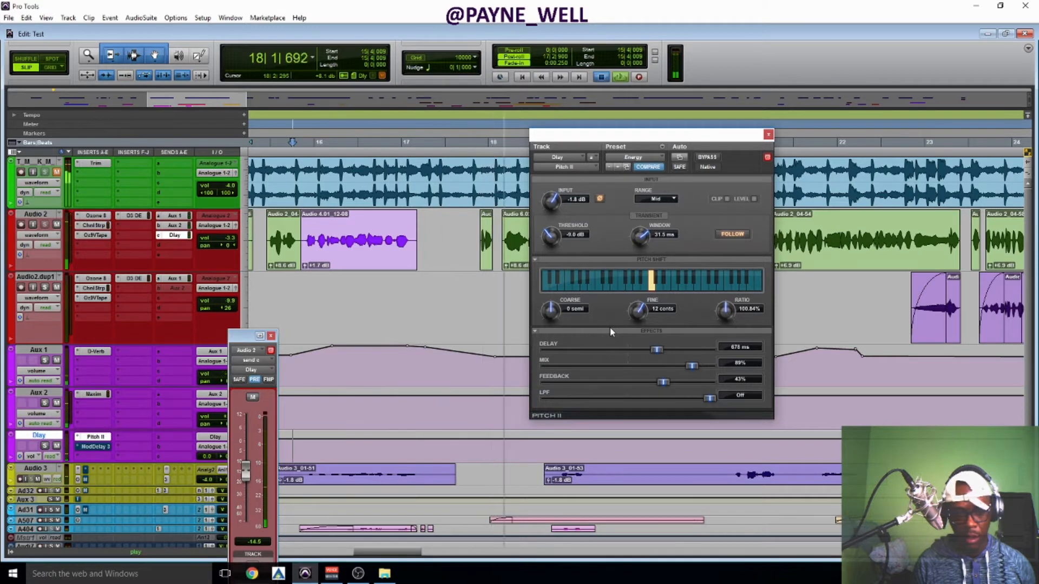
key(space)
key(space)
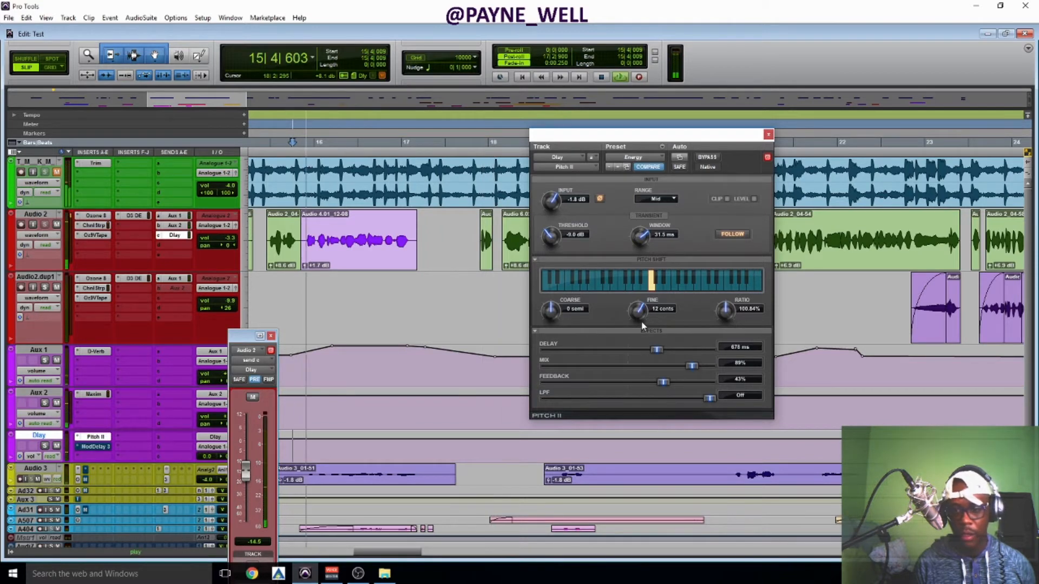
click(702, 281)
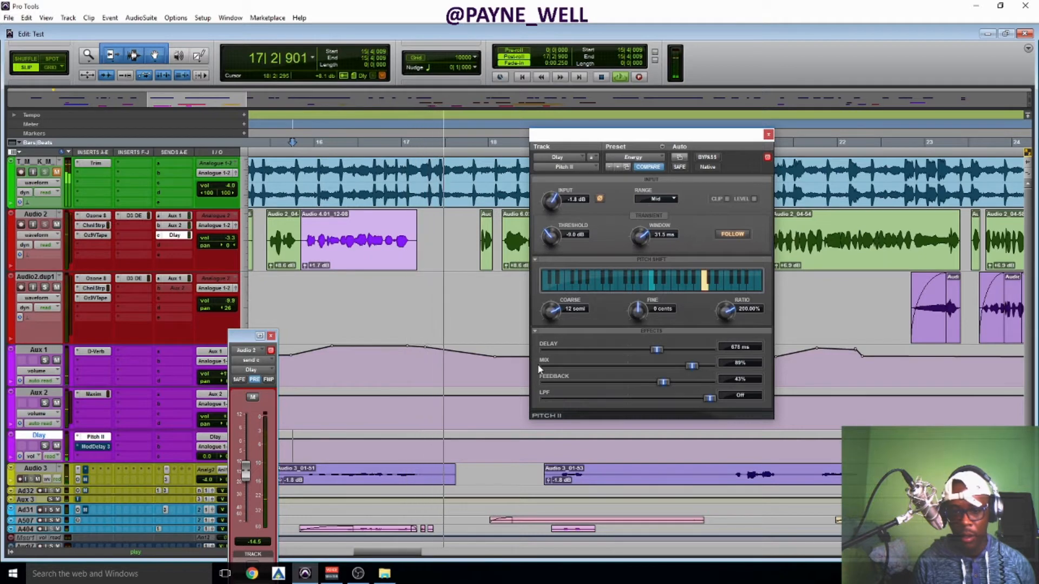
key(space)
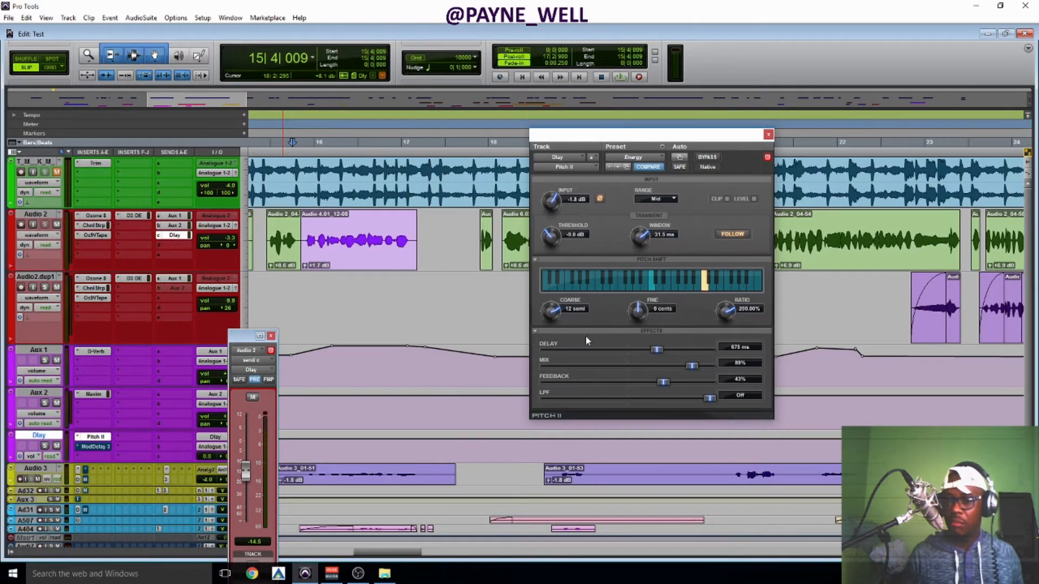
key(space)
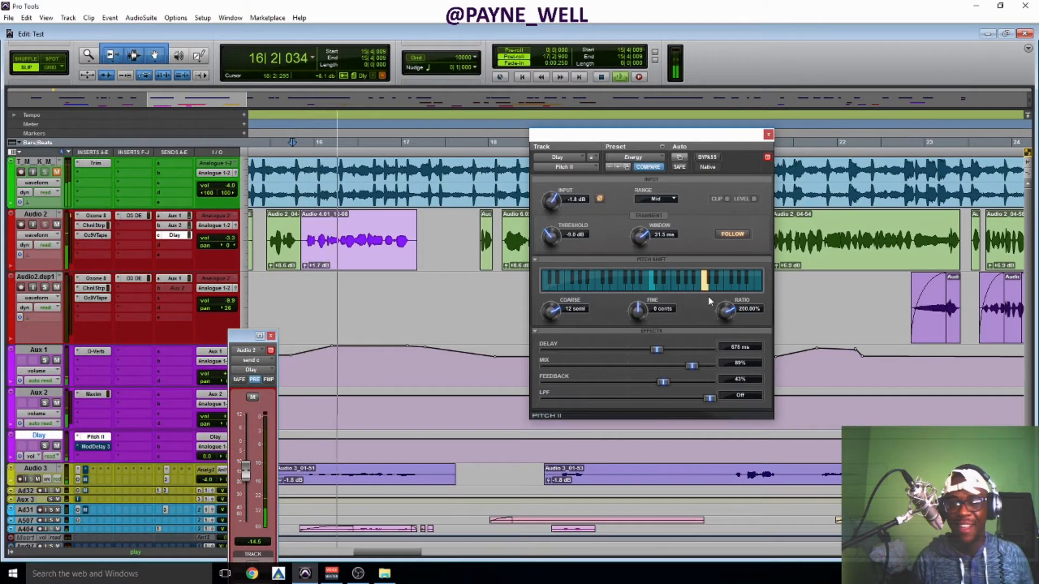
click(689, 284)
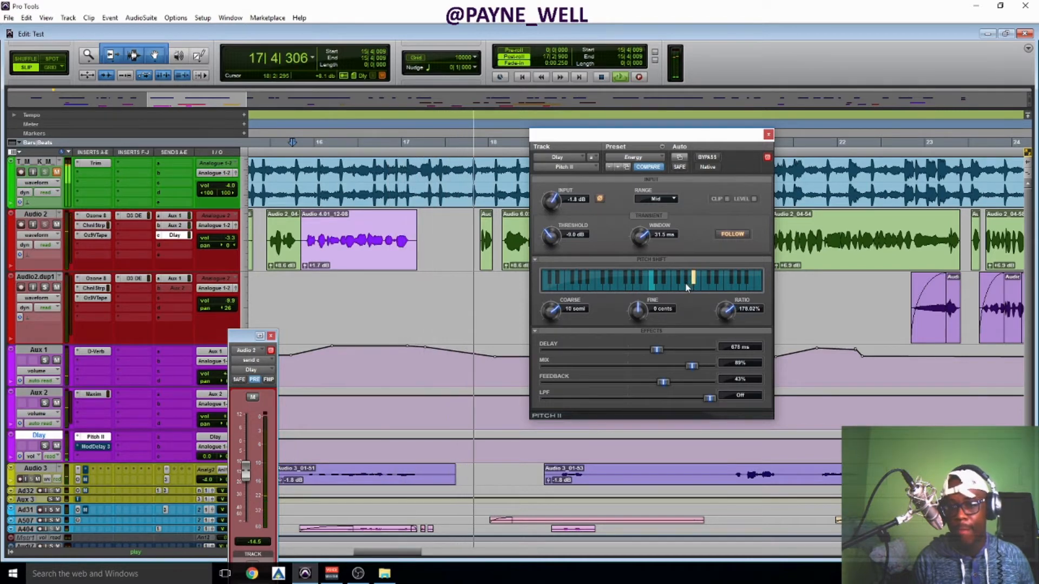
key(space)
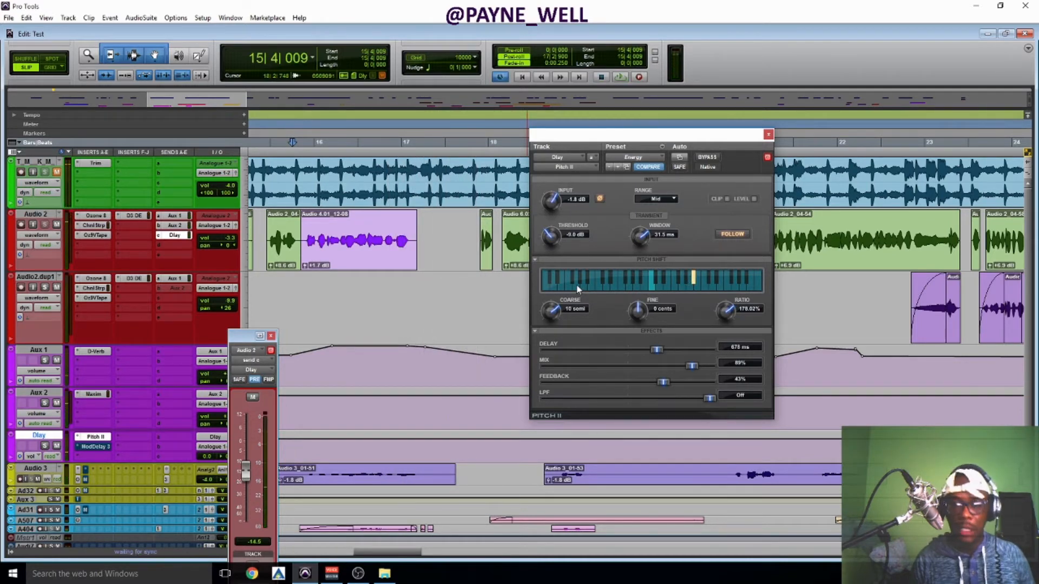
Audition the vocal delay with Pitch II shifted down by -12, -5 and -2 semitones.
click(596, 284)
key(space)
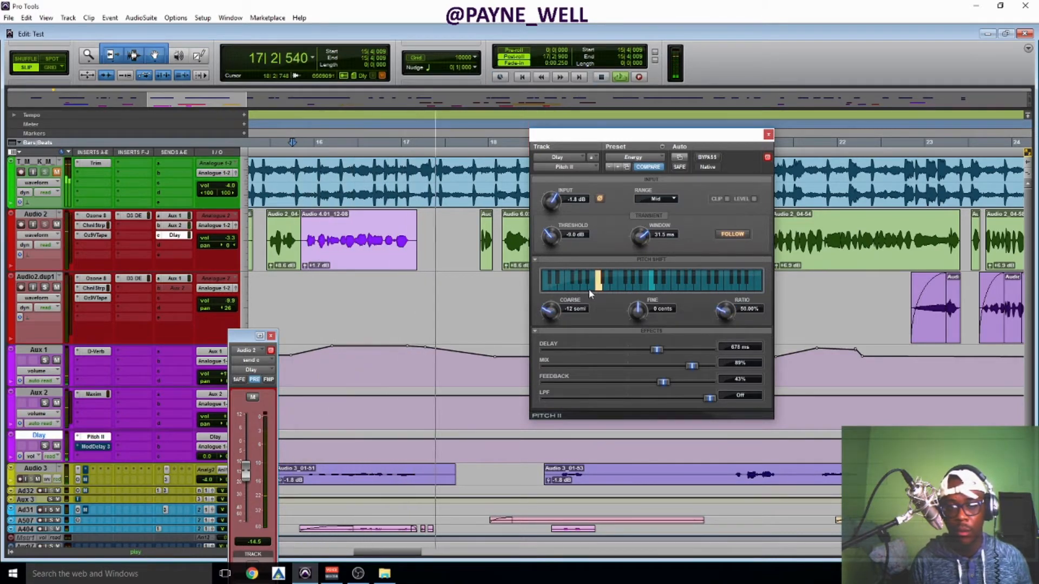
key(space)
click(629, 282)
key(space)
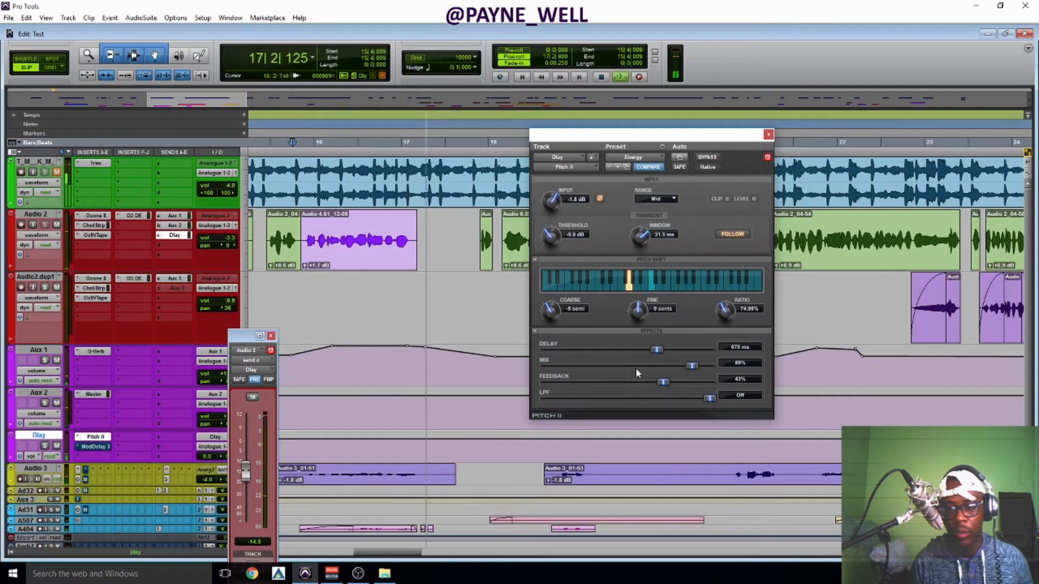
click(641, 281)
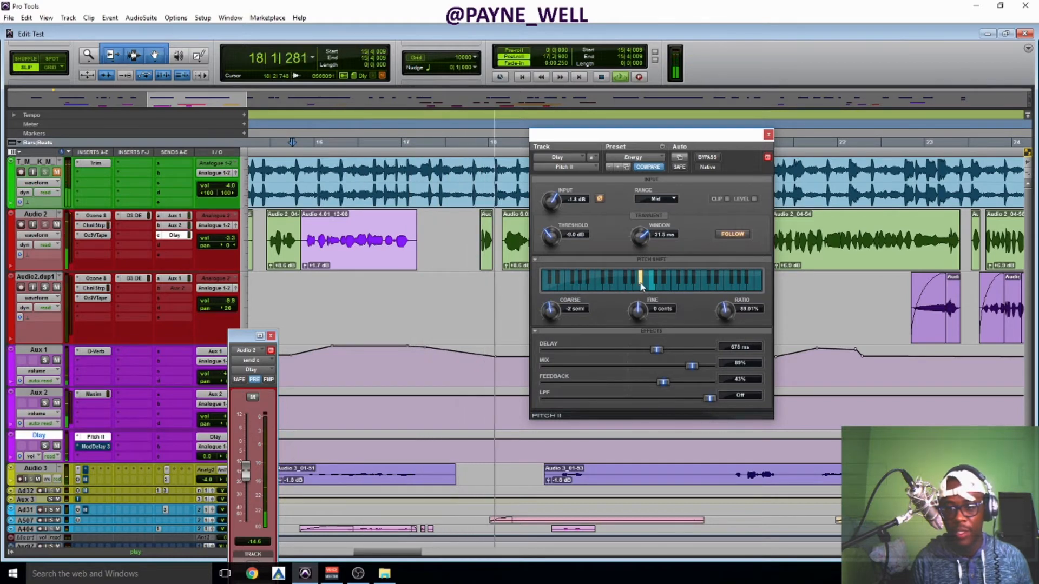
key(space)
key(space)
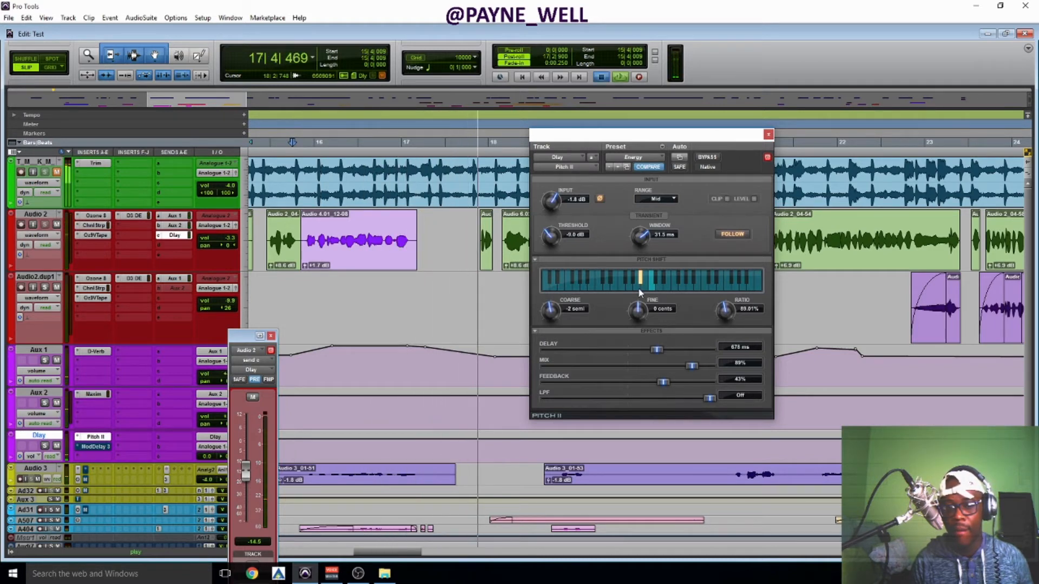
key(space)
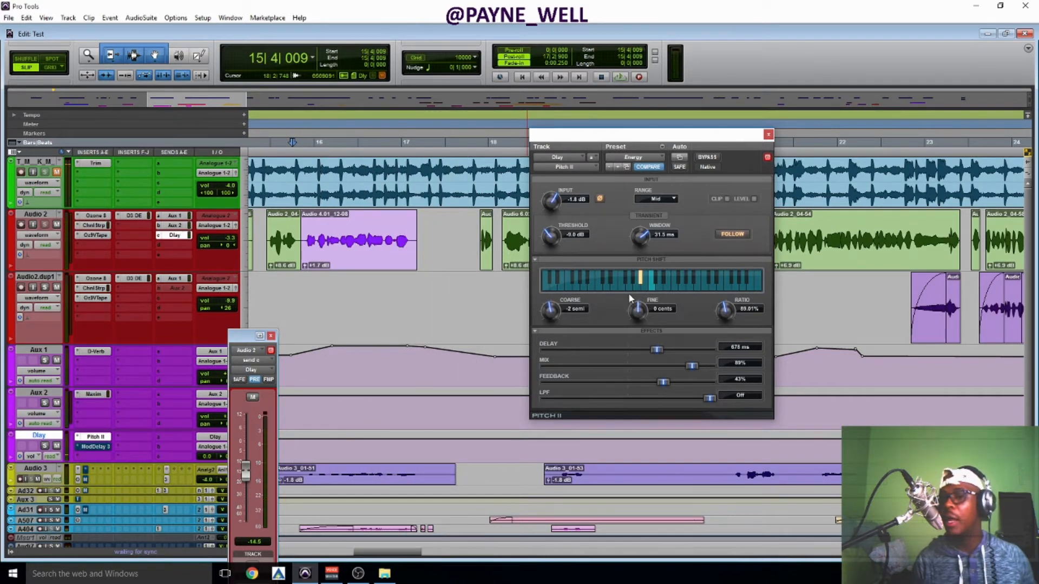
Audition Pitch II's coarse shift at -24 semitones, and set it to -1 semitone.
click(542, 283)
key(space)
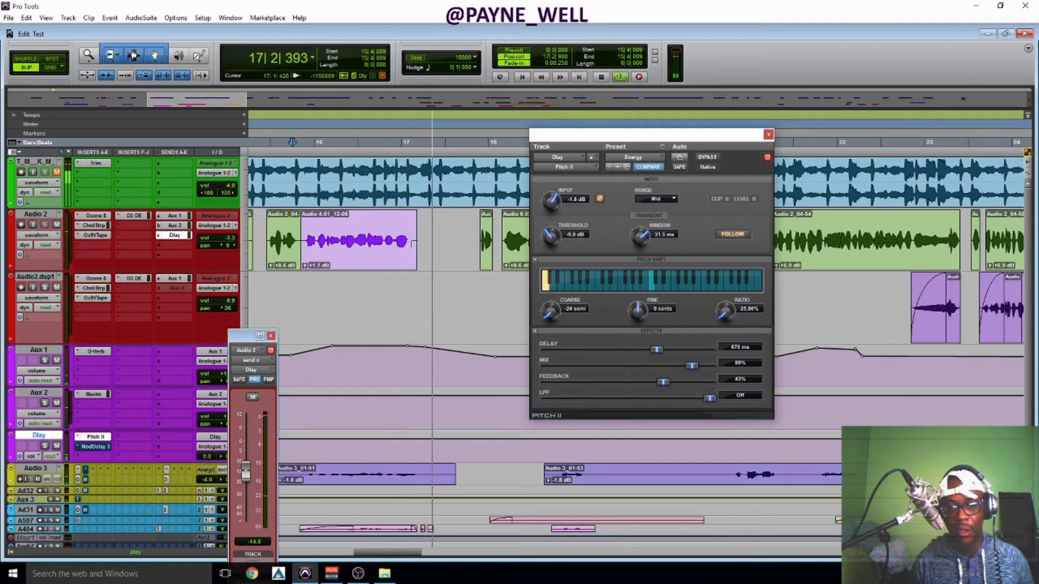
key(space)
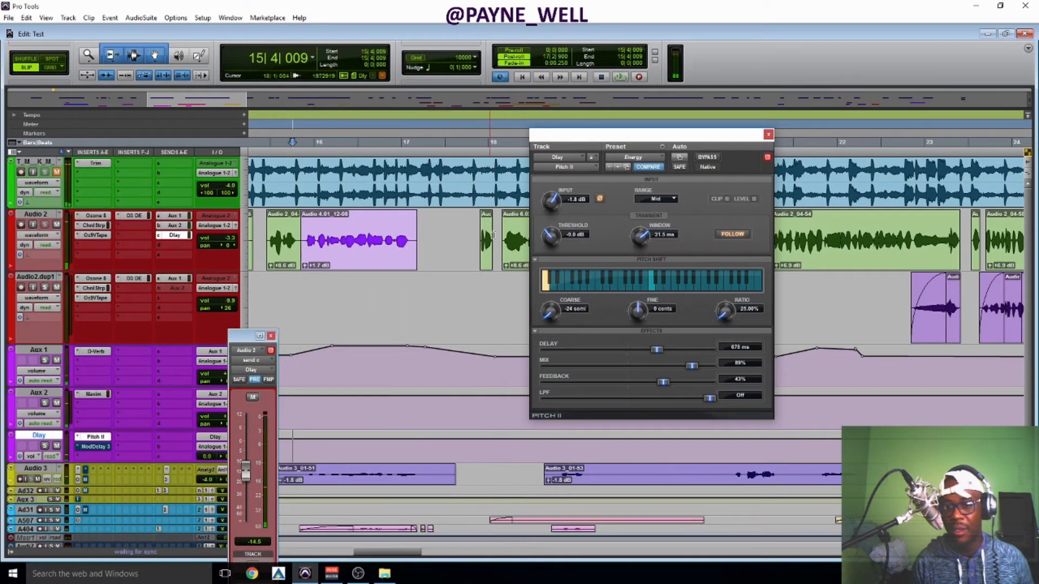
click(645, 280)
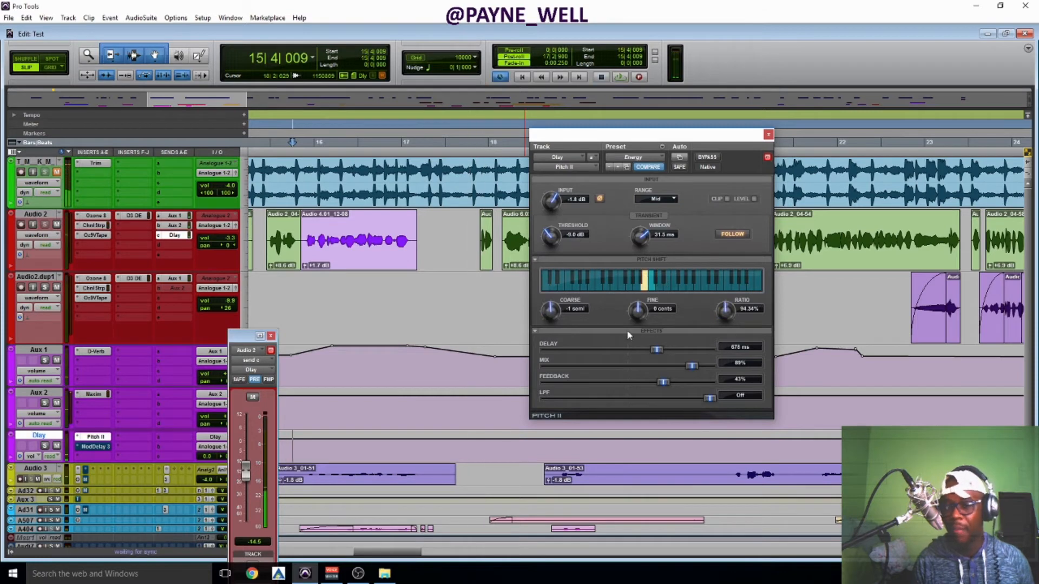
Take Mod Delay III on the Dlay track out of bypass and set its modulation rate to 0.00 Hz during playback.
click(95, 446)
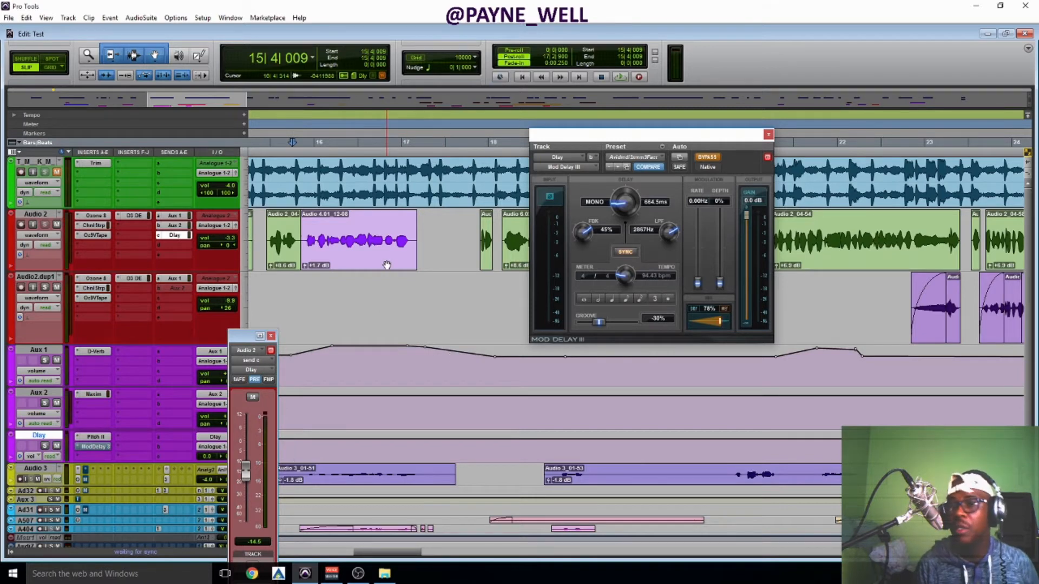
key(space)
key(space)
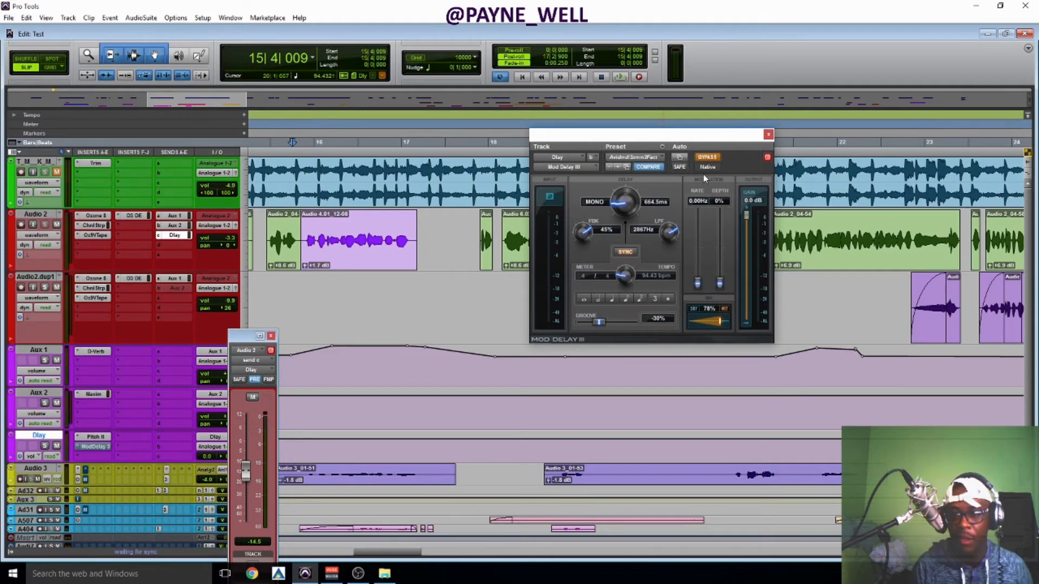
click(707, 159)
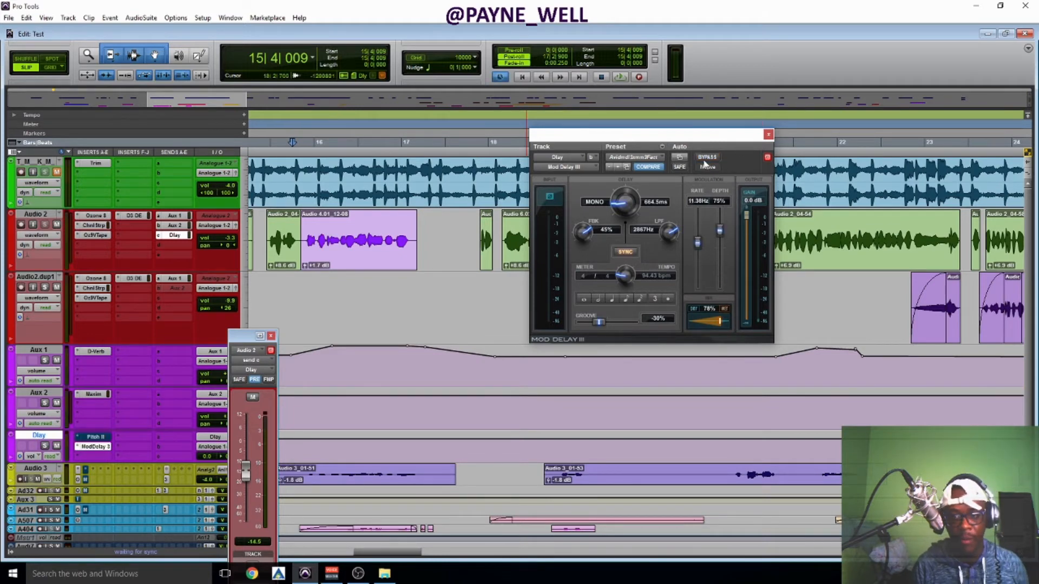
key(space)
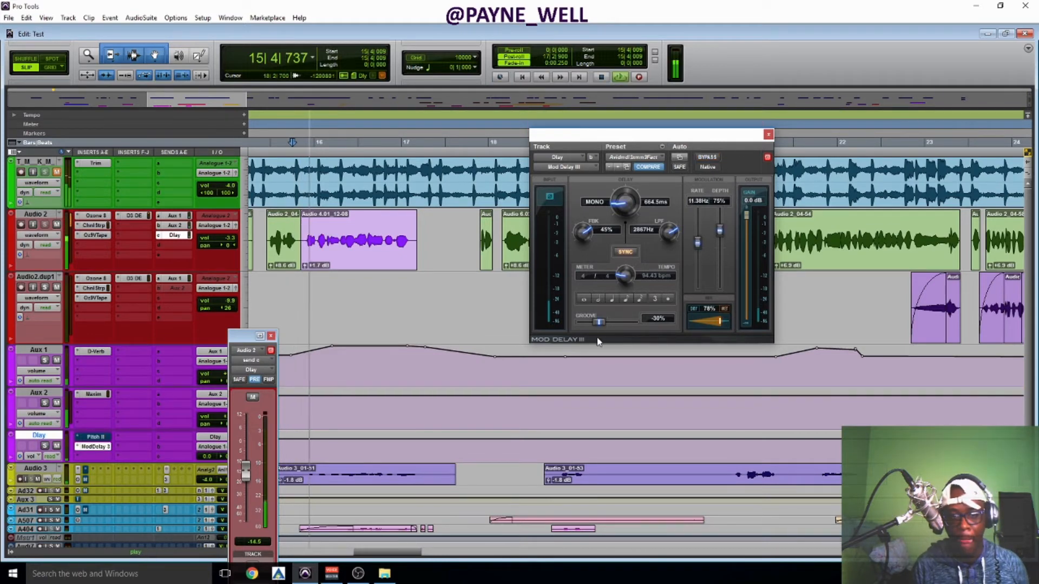
drag(698, 242, 687, 349)
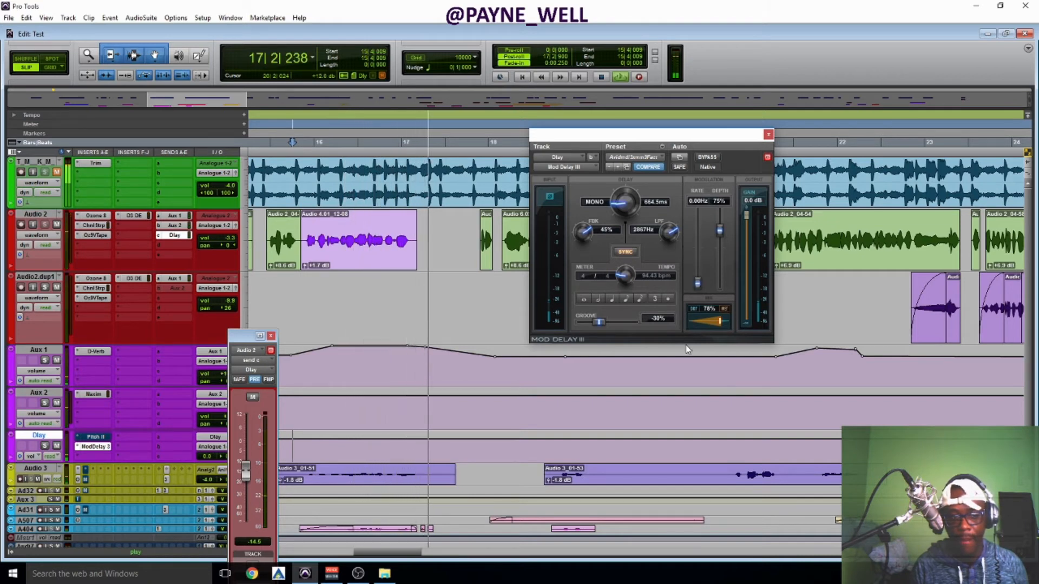
Try a faster Mod Delay III modulation rate of 11.72 Hz during playback, and set the rate to 1.66 Hz and depth to 31%.
mouse_move(698, 283)
mouse_down()
mouse_move(697, 219)
mouse_move(700, 266)
mouse_up()
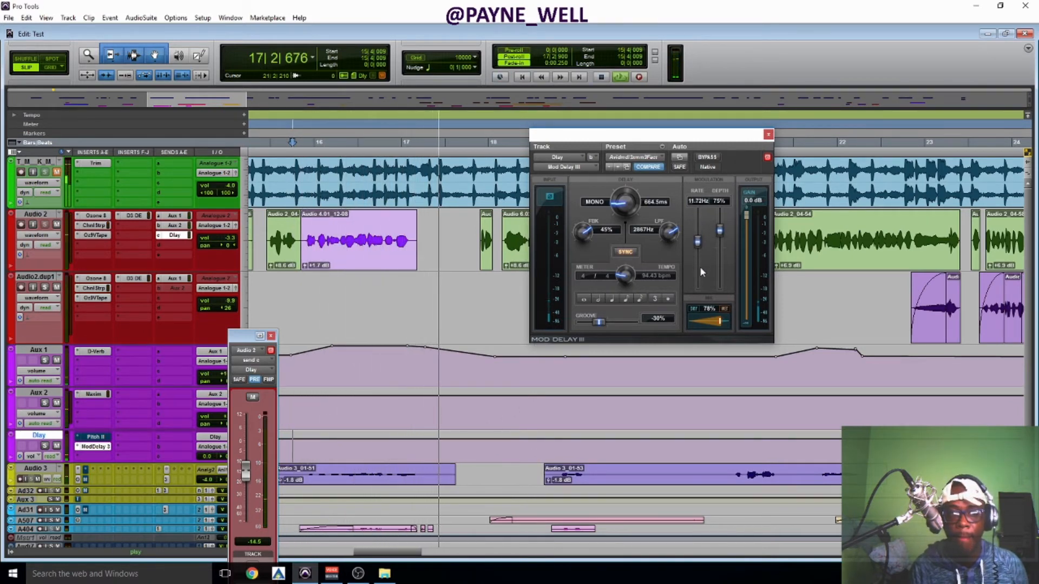
mouse_move(700, 269)
mouse_down()
mouse_move(692, 276)
mouse_move(715, 265)
mouse_move(695, 285)
mouse_up()
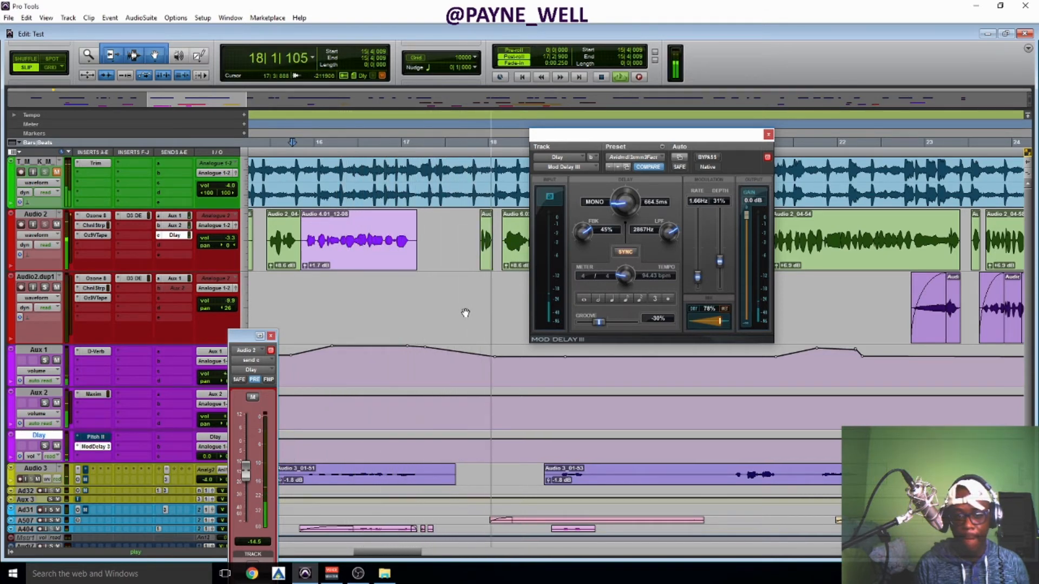
key(ctrl+j)
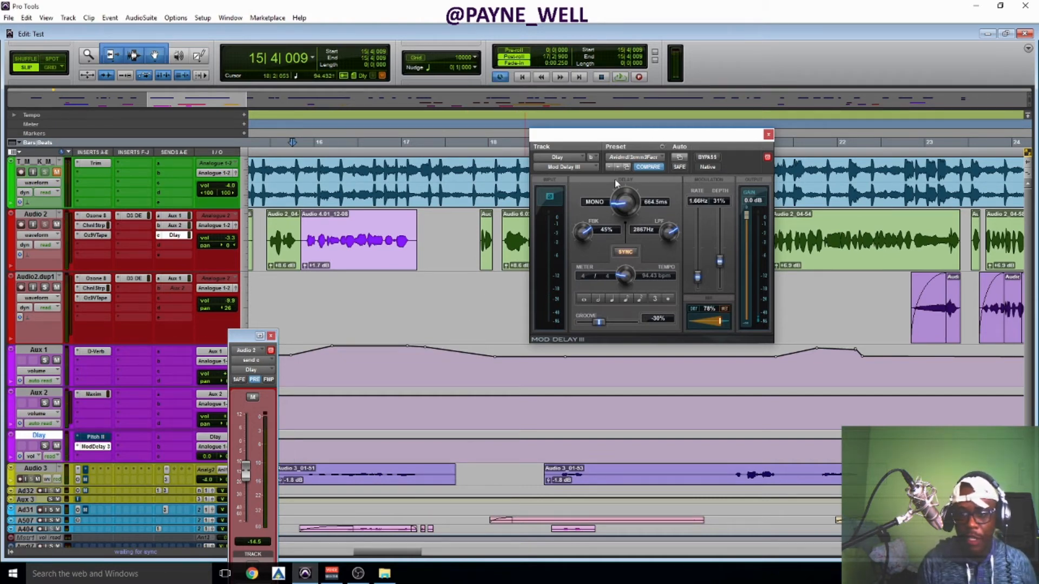
Look through the Mod Delay III presets and audition the vocal delay with the output gain at -2.4 dB.
click(657, 160)
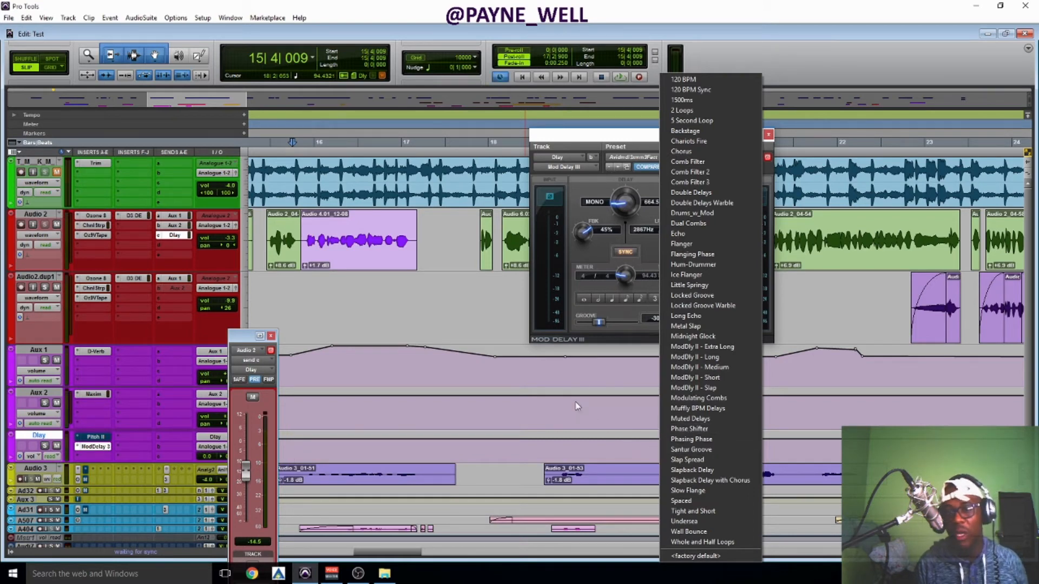
click(553, 294)
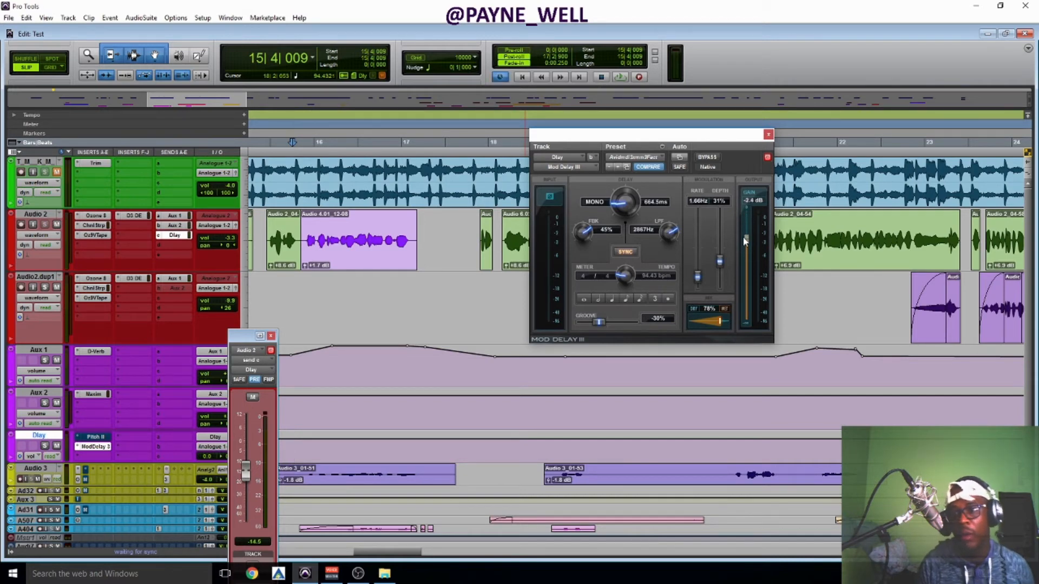
key(space)
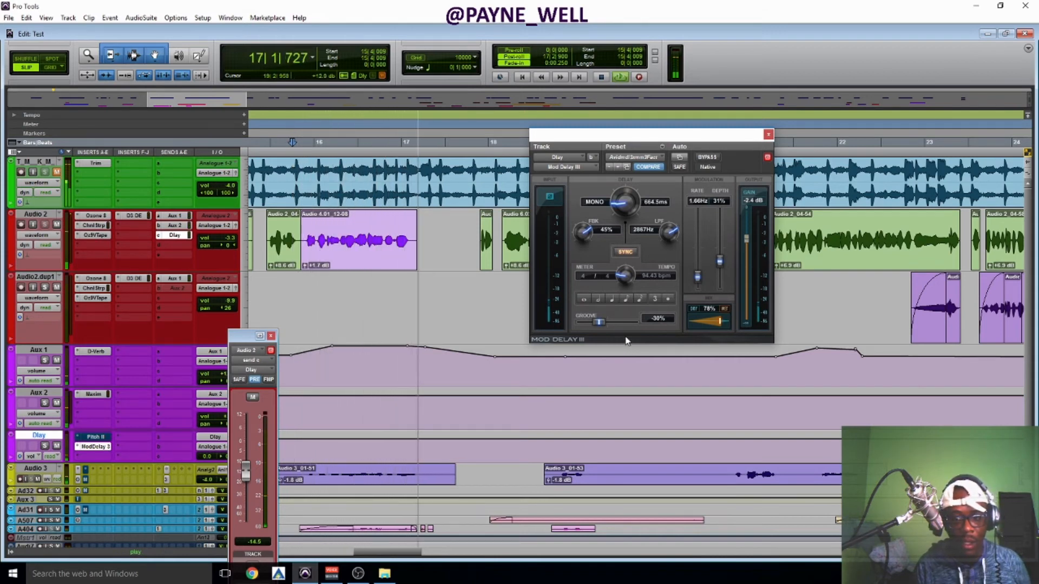
key(space)
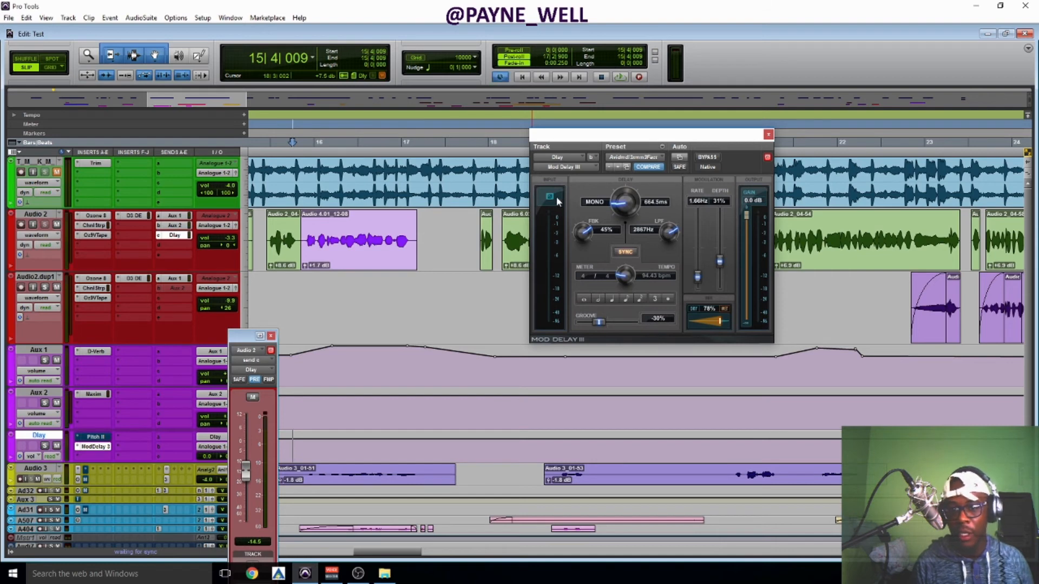
Audition the vocal delay with Audio 2's Dlay send raised to -5.2 dB, and return the send to -14.5 dB.
key(space)
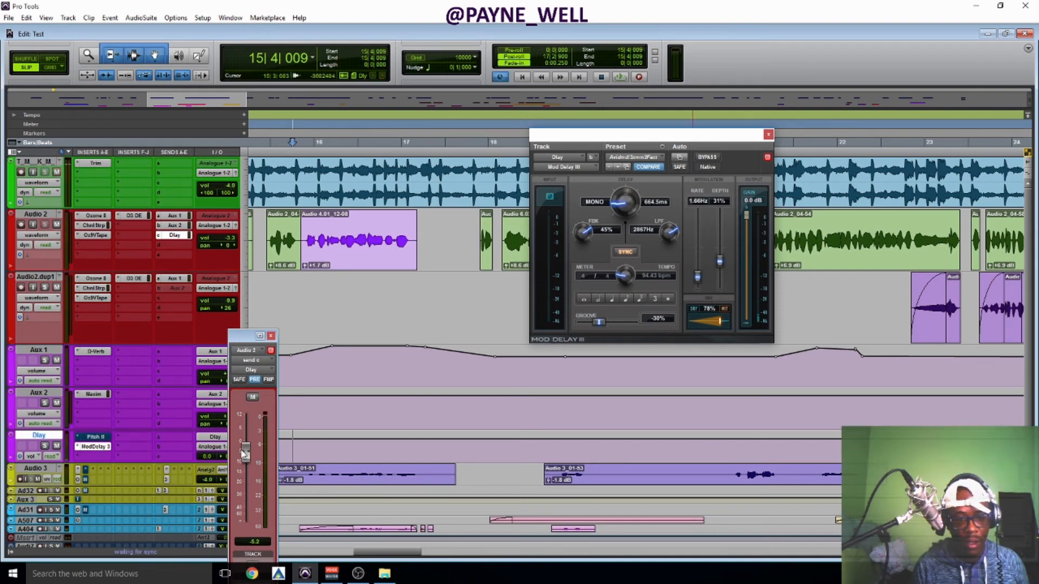
key(space)
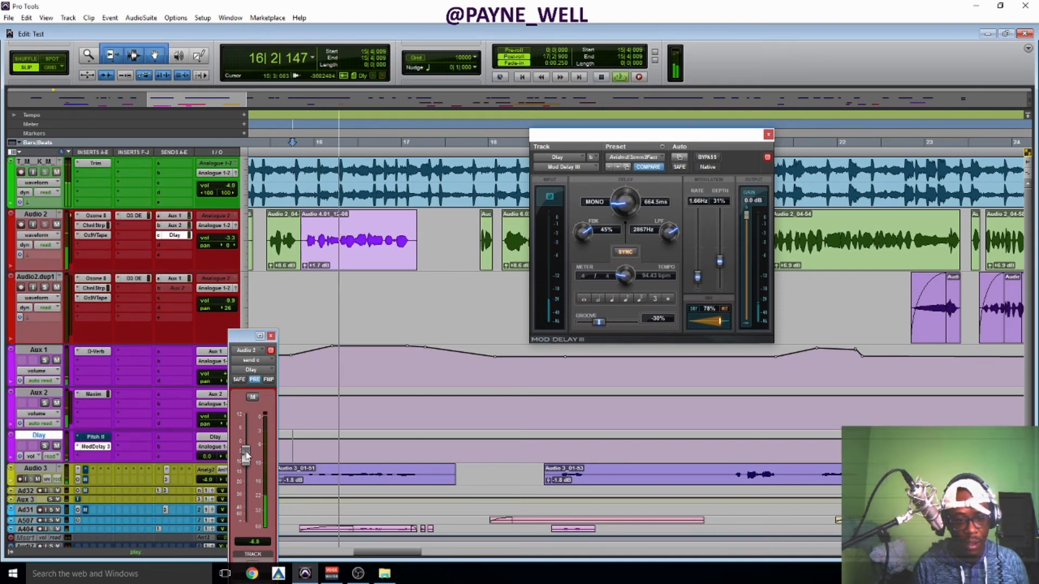
key(space)
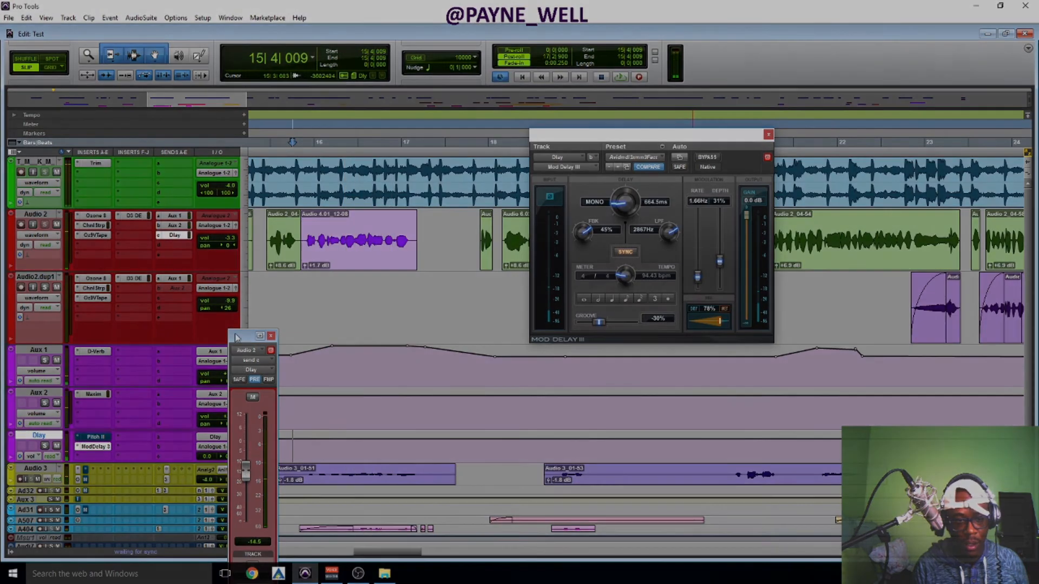
Put Audio 2 in touch automation and ride its Dlay send up to -1.4 dB during playback, replaying the section to check the automation.
key(space)
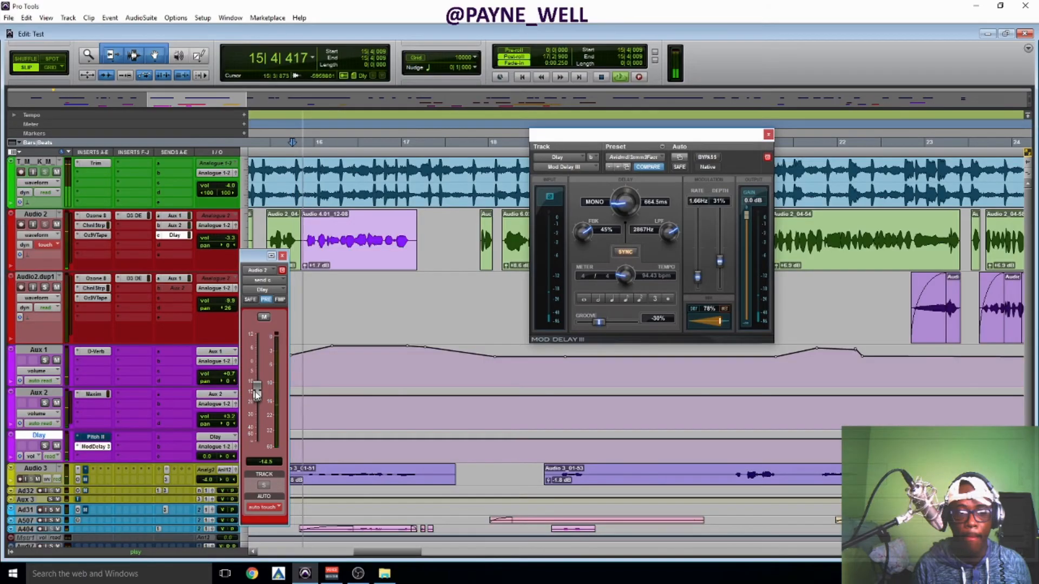
drag(258, 394, 259, 370)
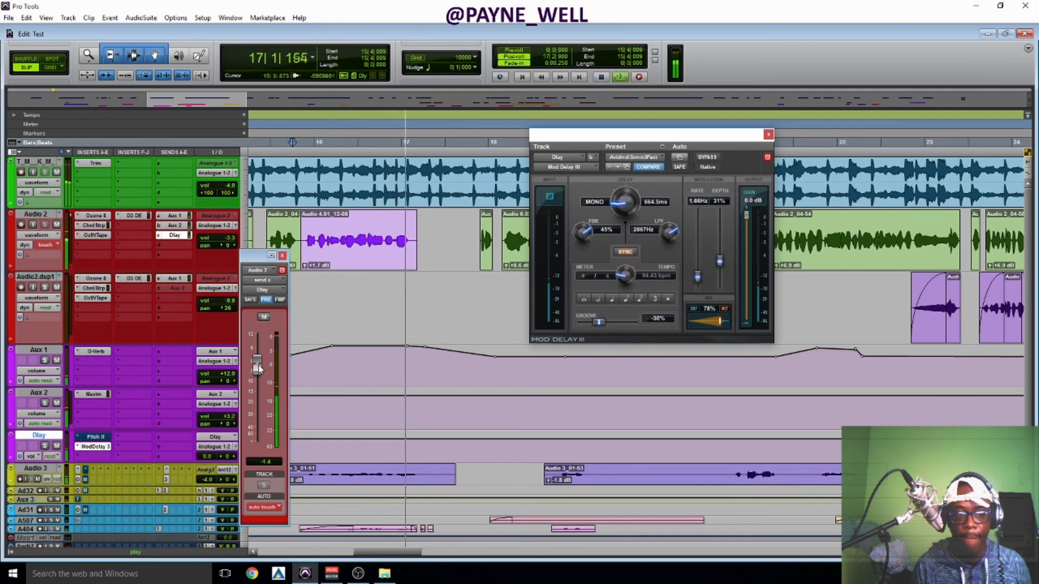
key(space)
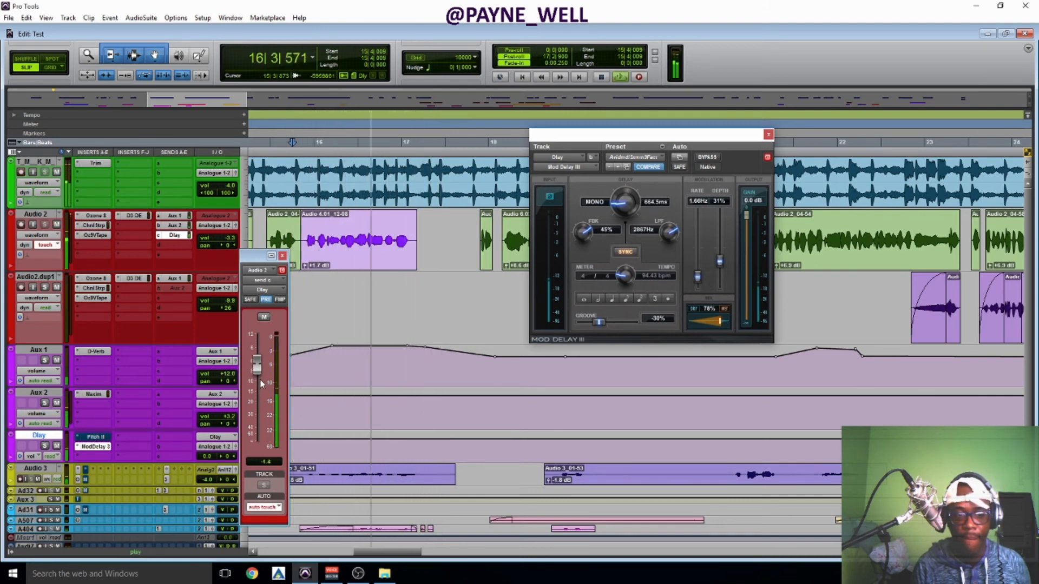
key(space)
key(space)
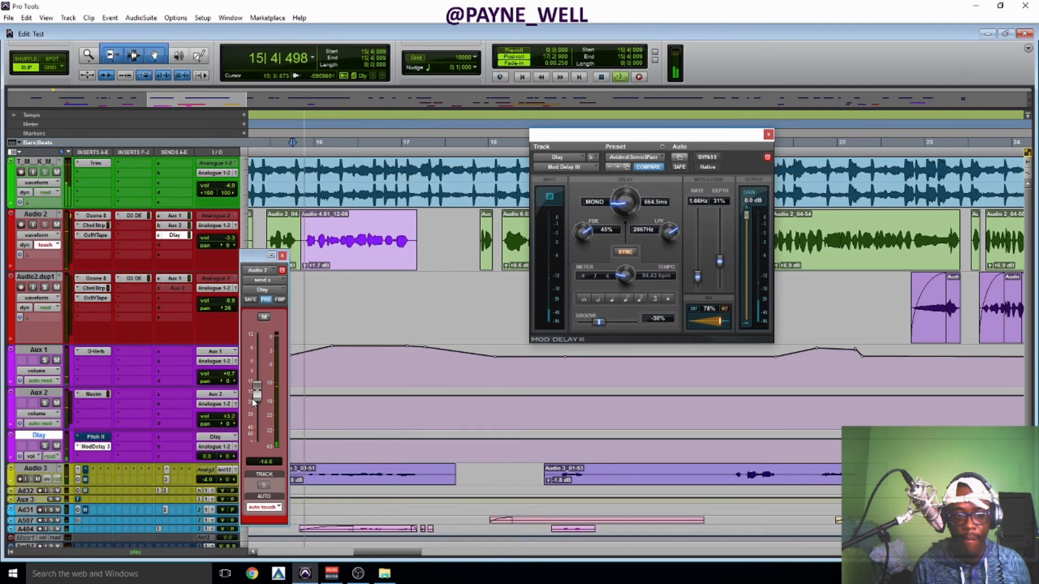
drag(257, 399, 255, 376)
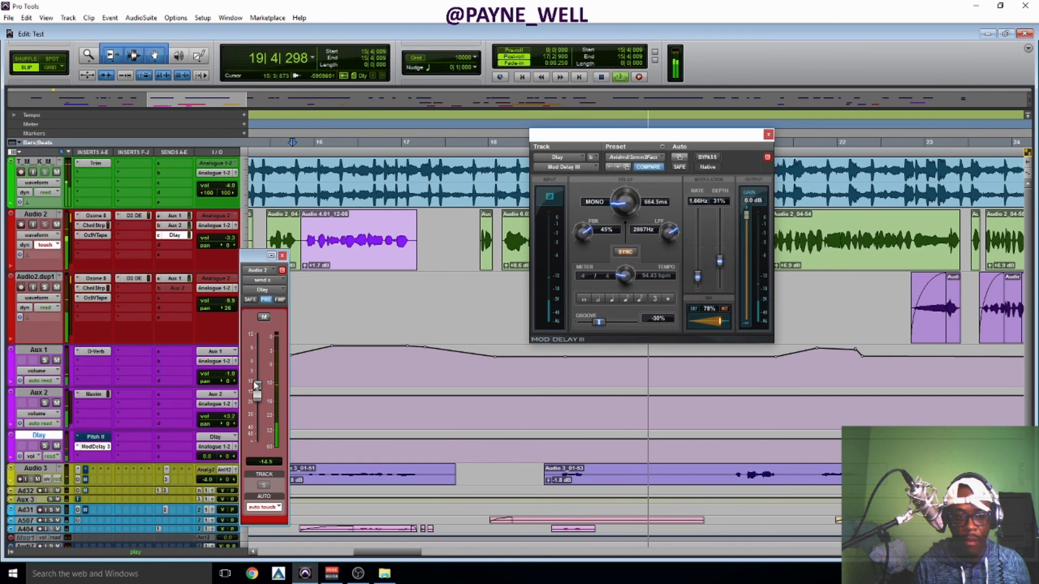
key(space)
key(space)
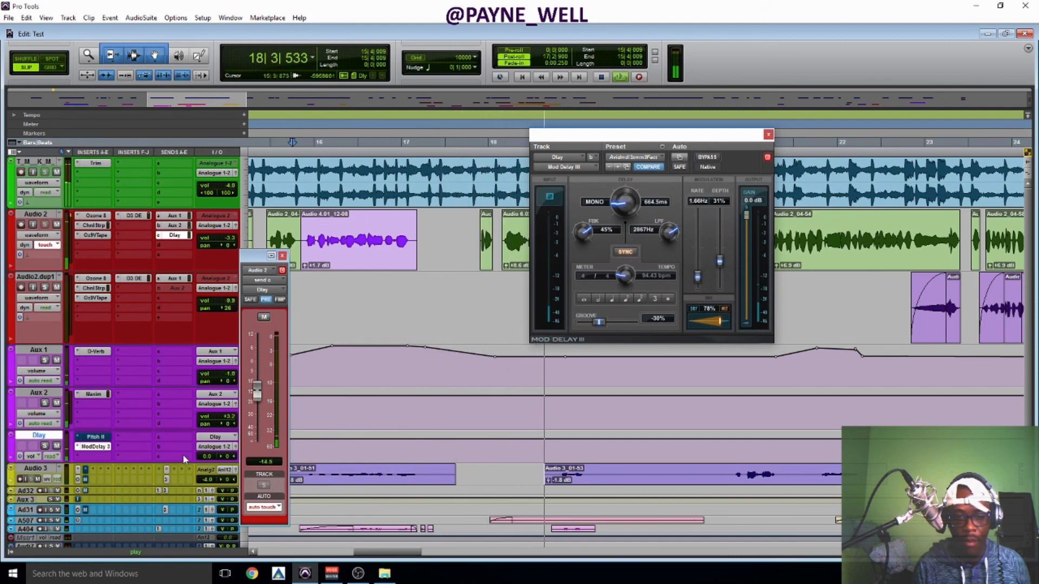
Set Mod Delay III's low-pass filter to 11 kHz, audition the vocal delay, and move the plug-in window off the vocal clips.
key(space)
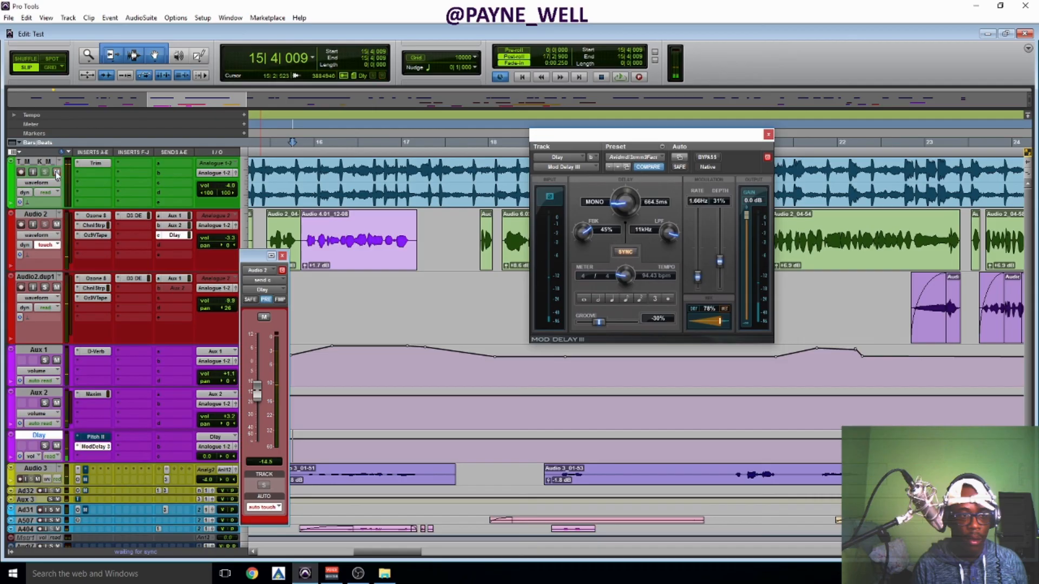
key(space)
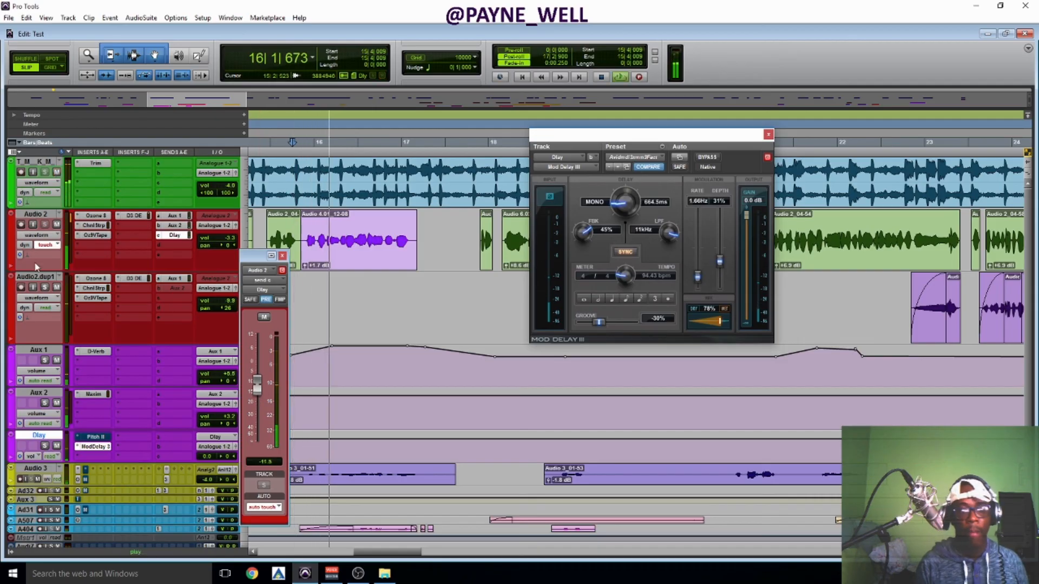
drag(655, 152, 786, 267)
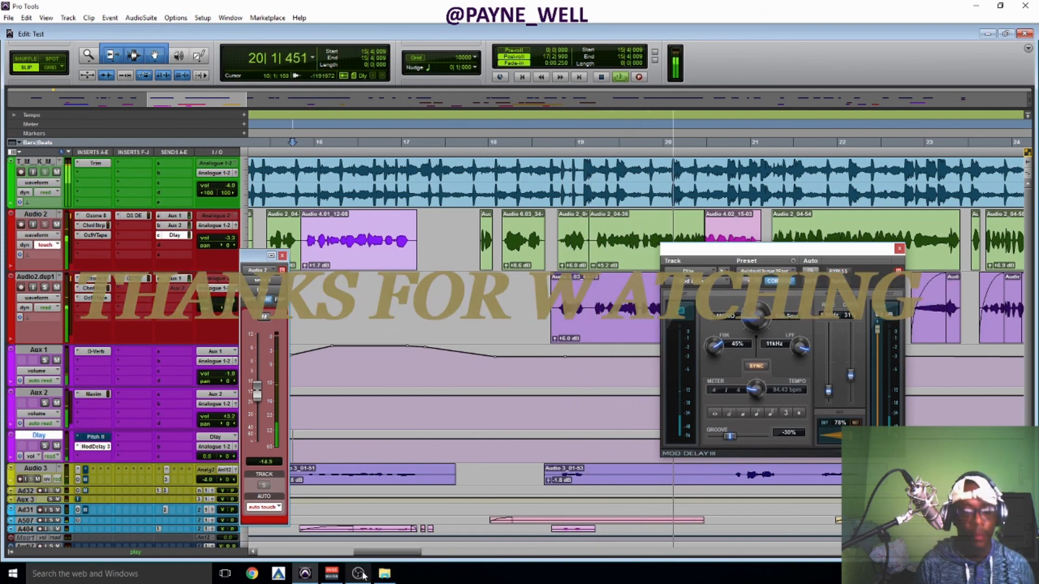
Switch to the OBS window while the session keeps playing.
mouse_move(357, 574)
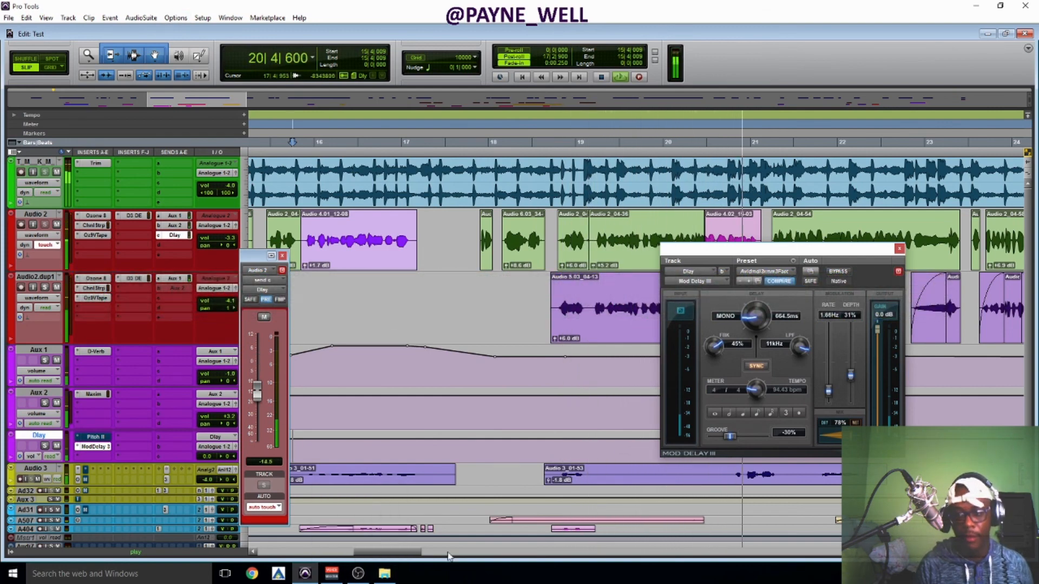
click(358, 574)
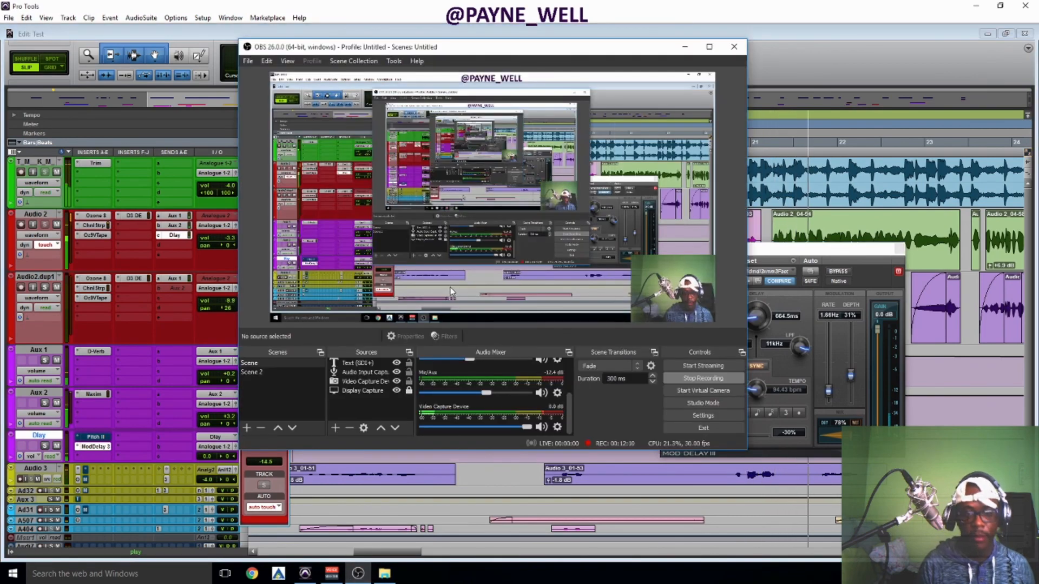